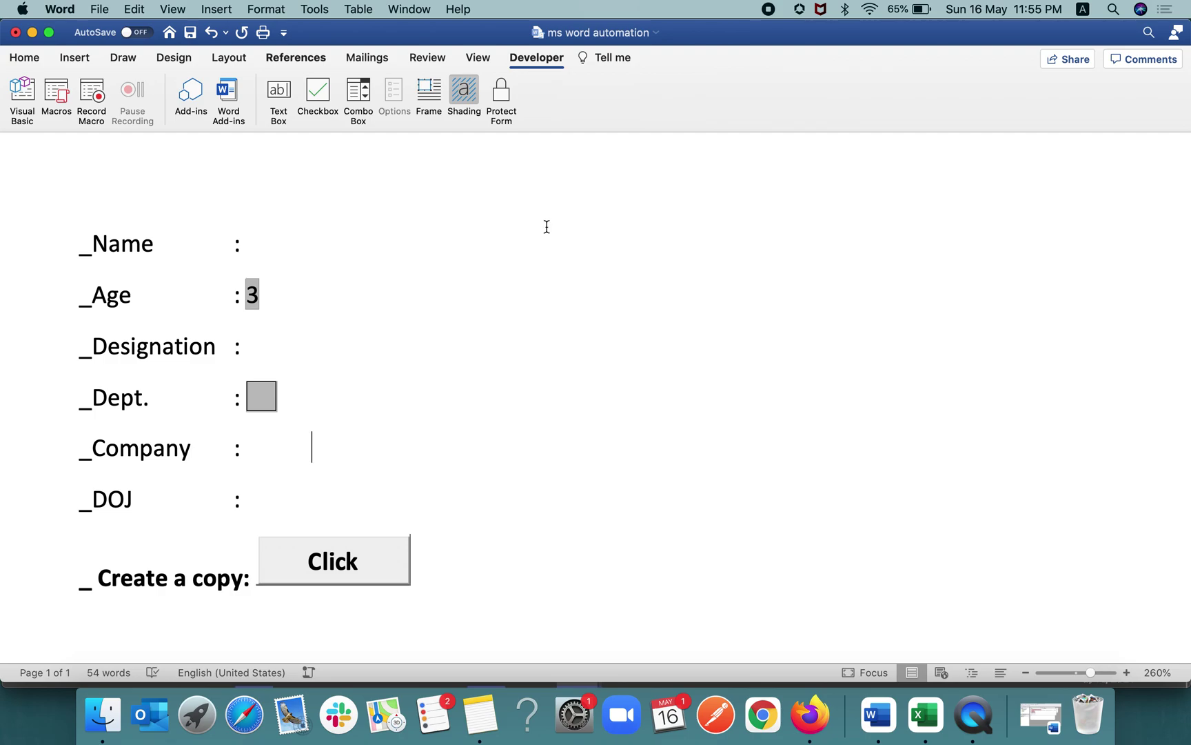
- Hide the Developer tab from the ribbon through the Ribbon & Toolbar preferences and save the change
click(555, 60)
click(555, 60)
click(62, 10)
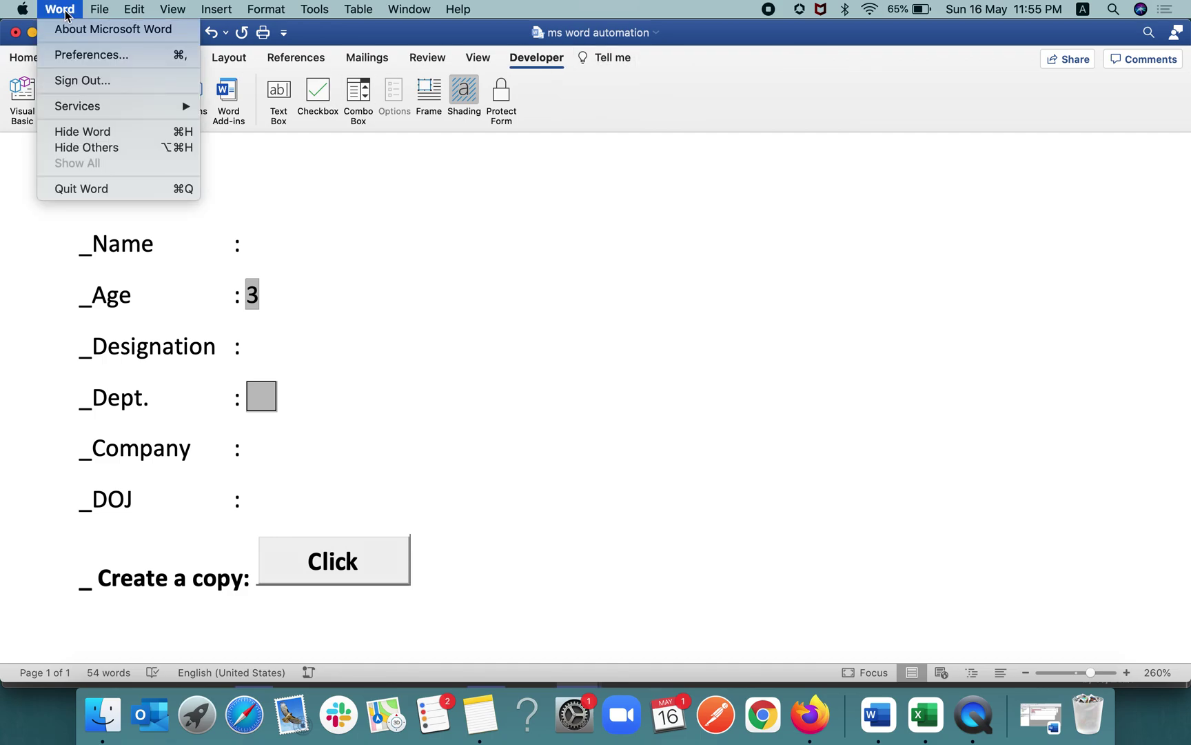
click(106, 55)
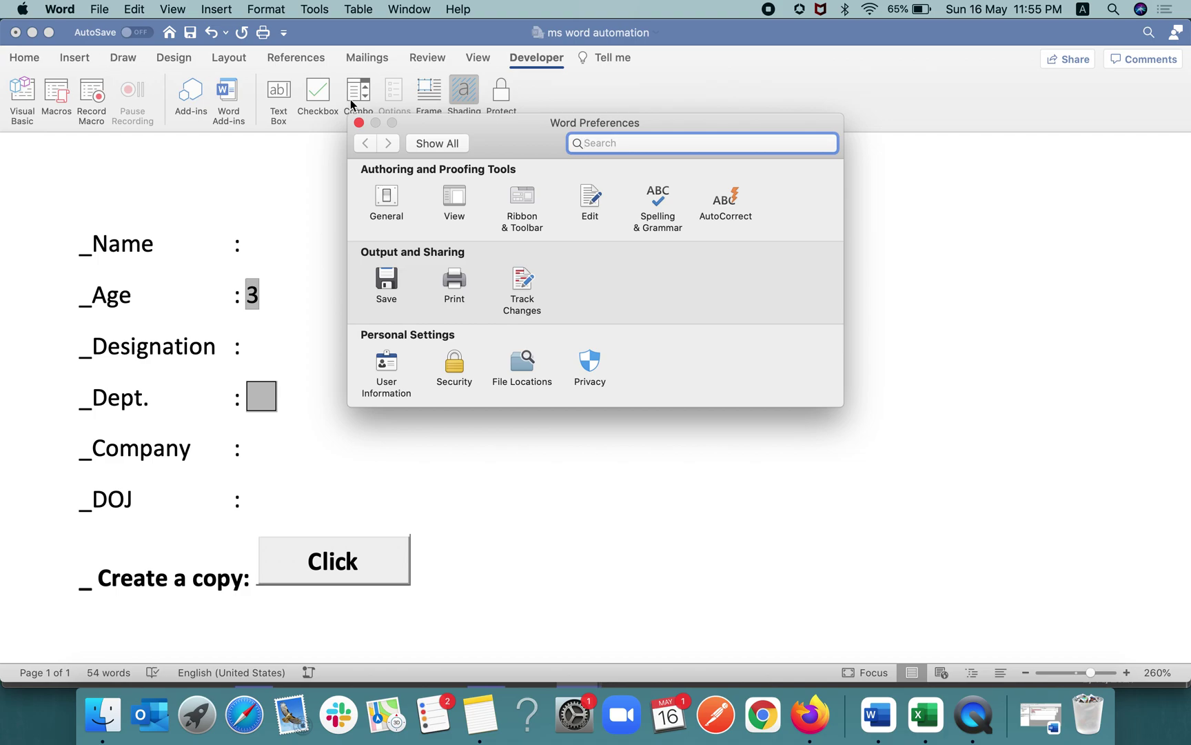
click(530, 200)
scroll(510, 409, down, 2)
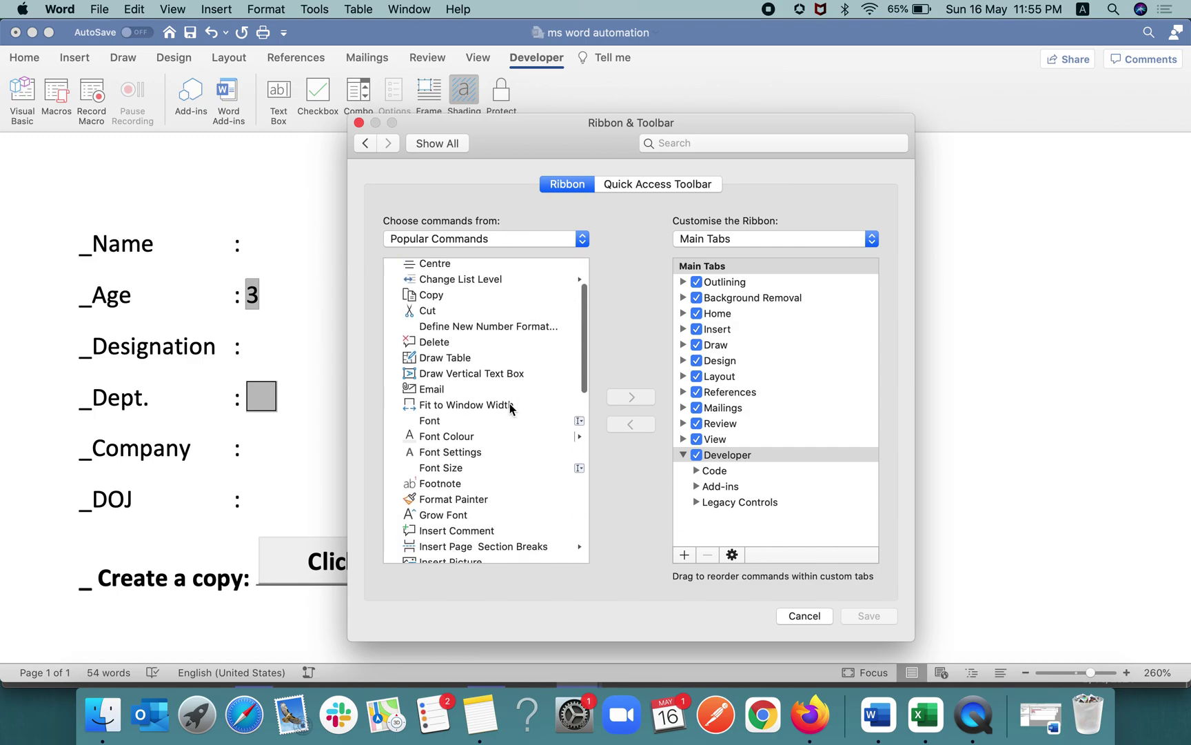
scroll(508, 404, down, 3)
click(696, 455)
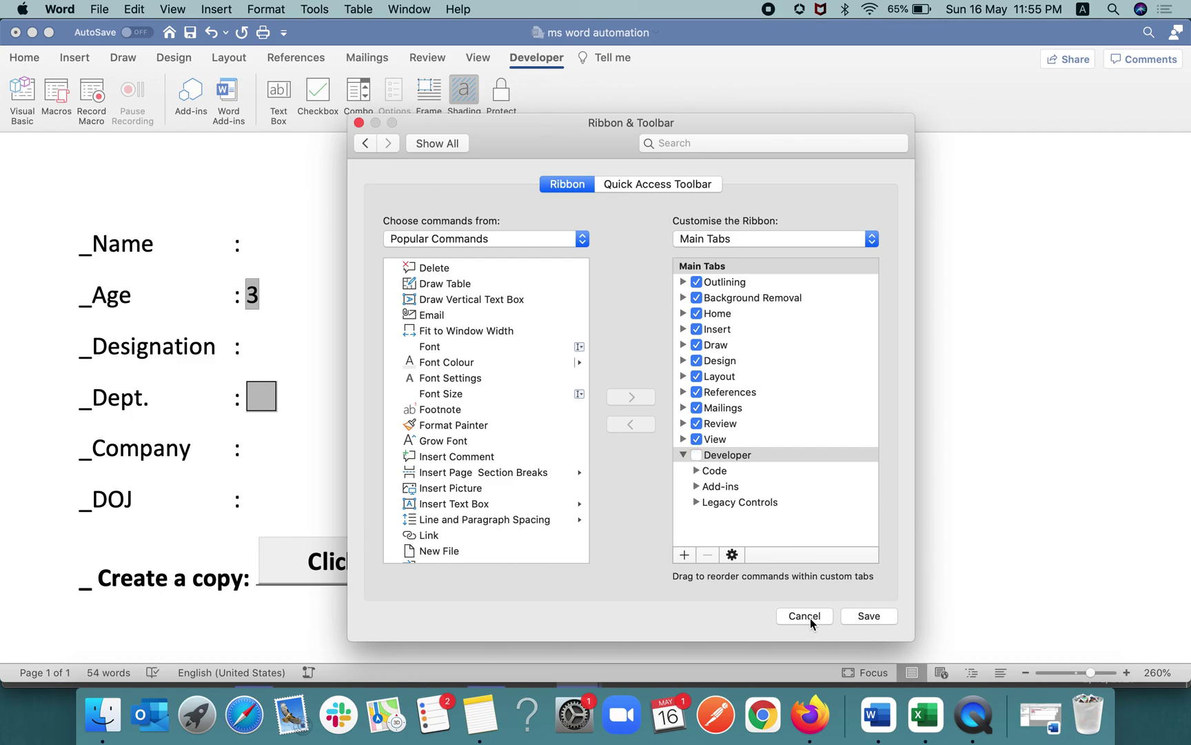
click(873, 616)
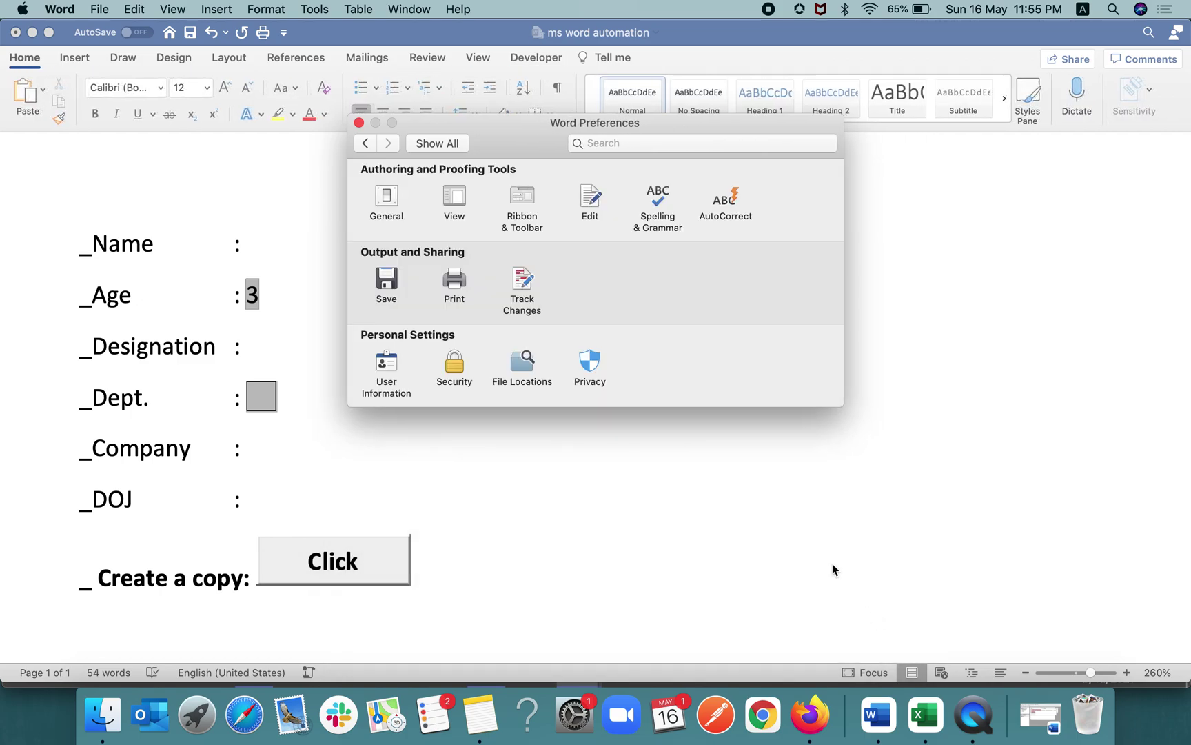
click(358, 122)
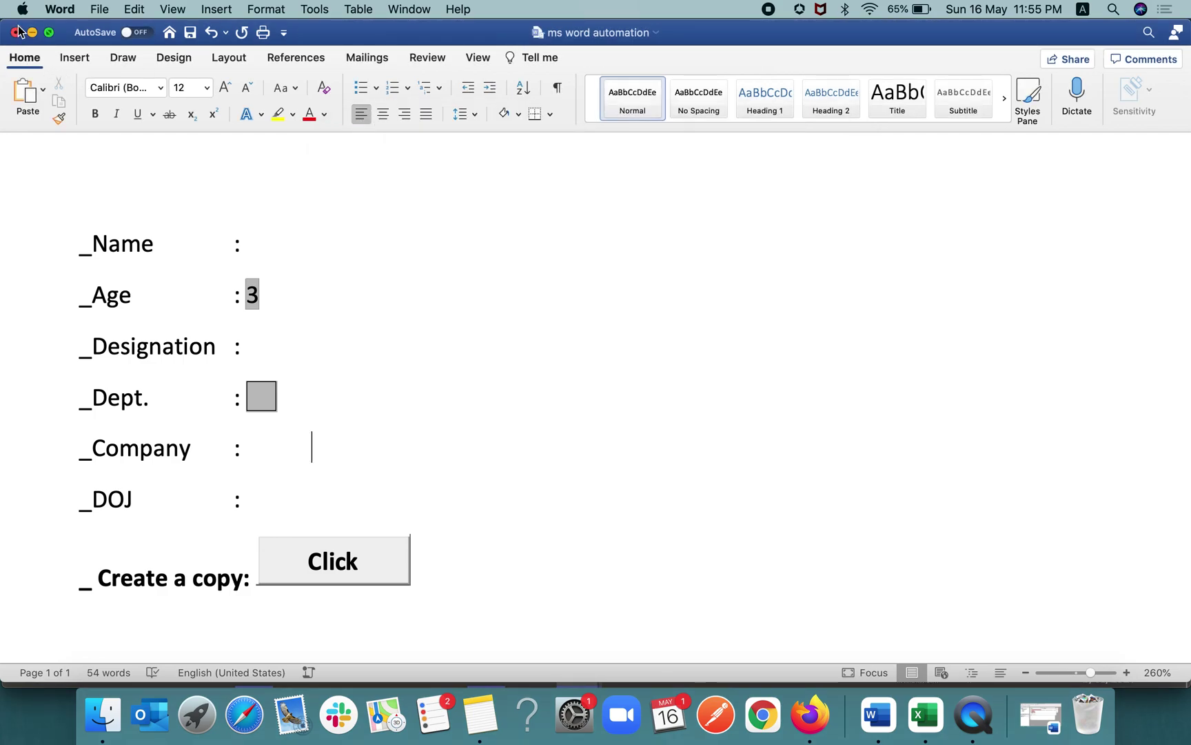
- Re-enable the Developer tab in the Ribbon & Toolbar preferences, save, and display its tools
click(60, 9)
click(108, 55)
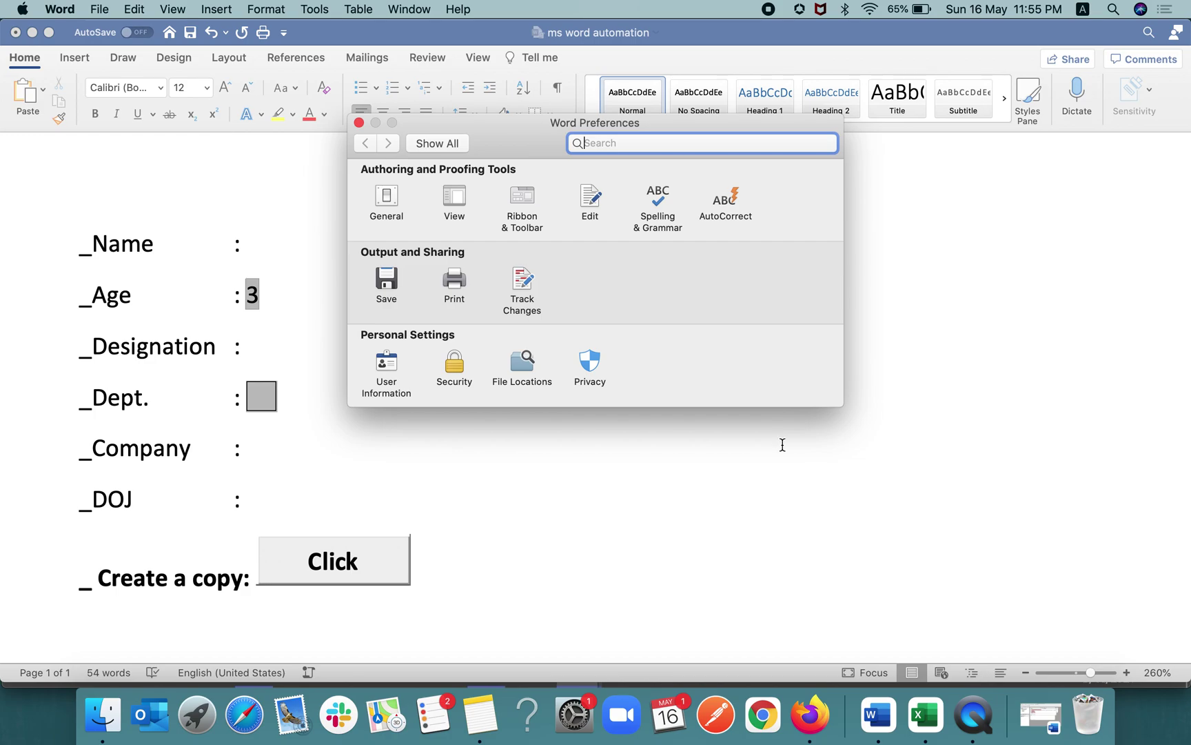
click(524, 207)
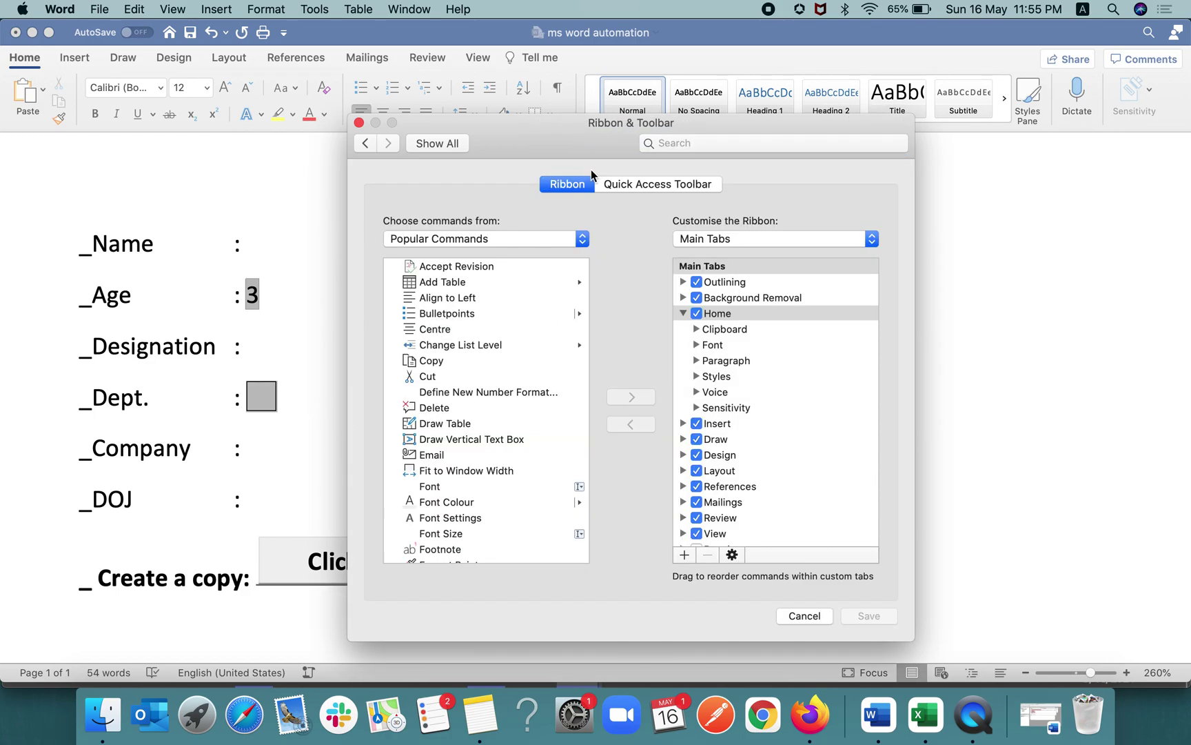
scroll(772, 387, down, 1)
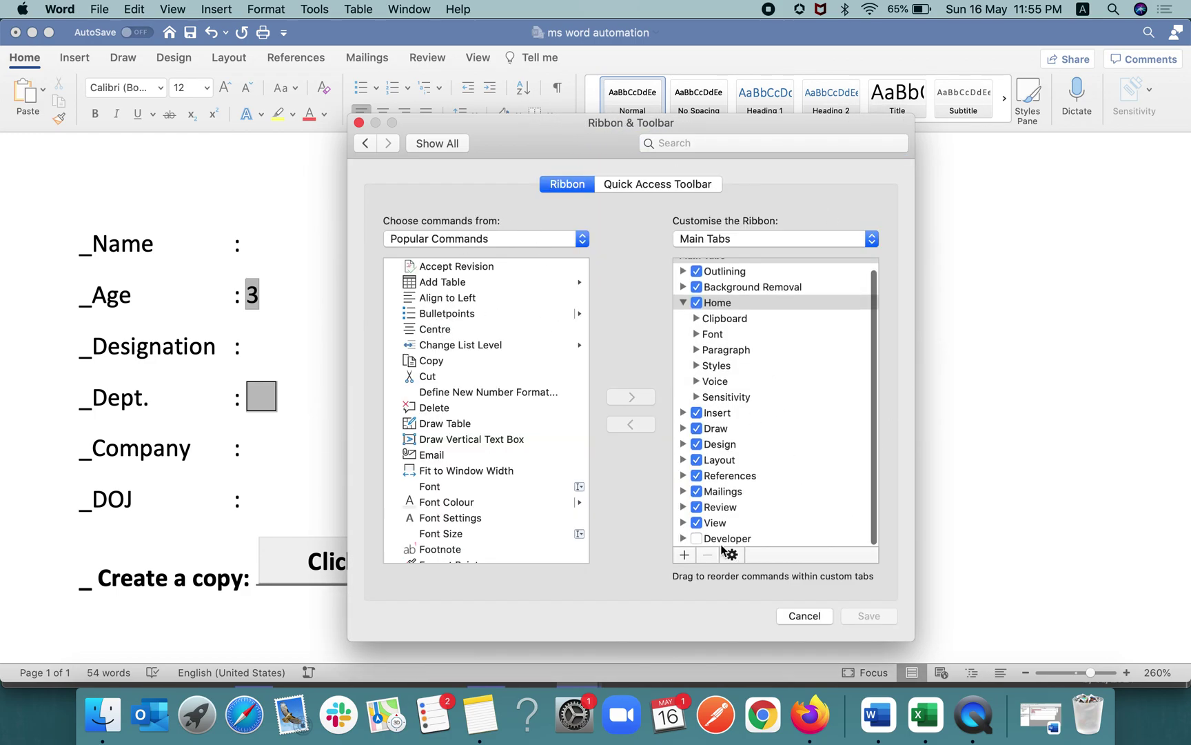
click(696, 537)
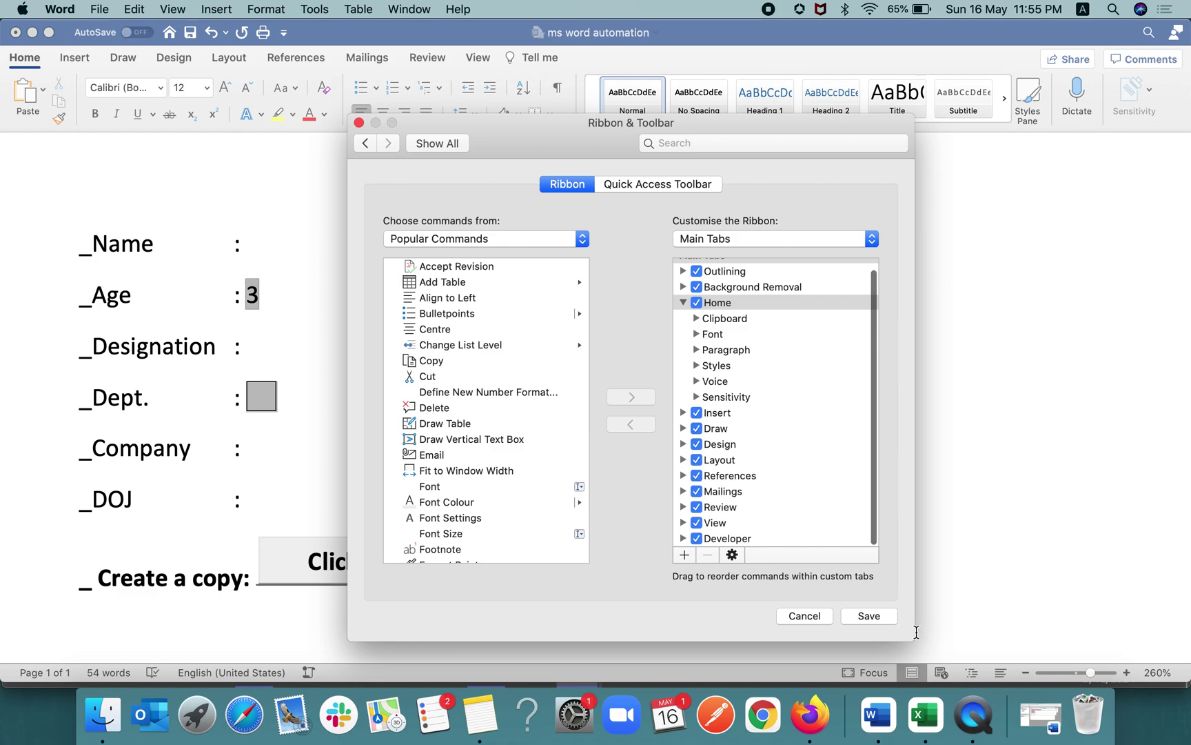
click(867, 617)
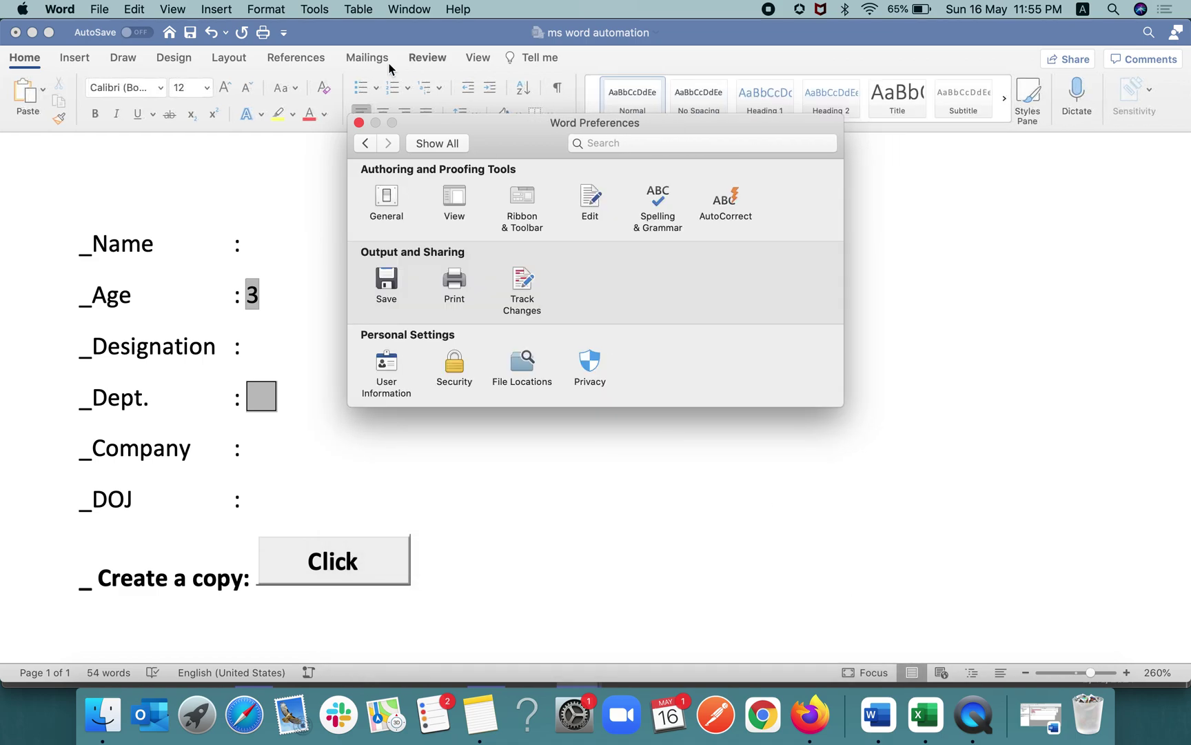
click(358, 122)
click(552, 61)
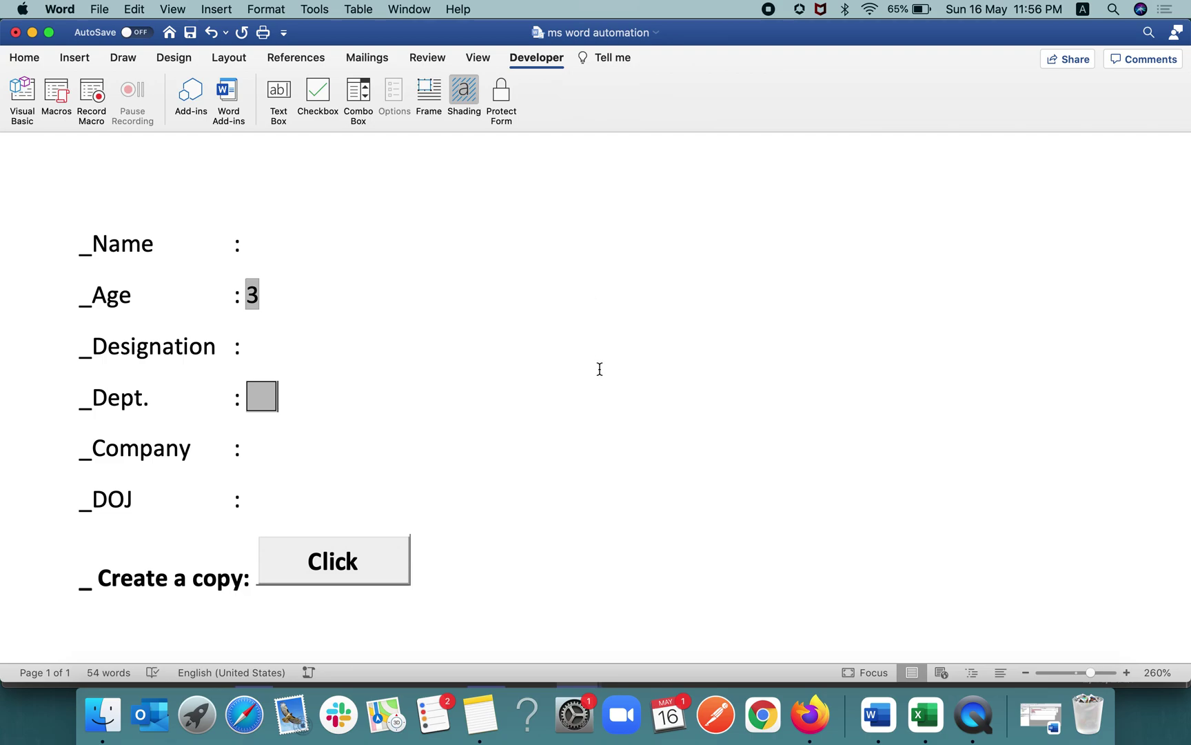
click(346, 556)
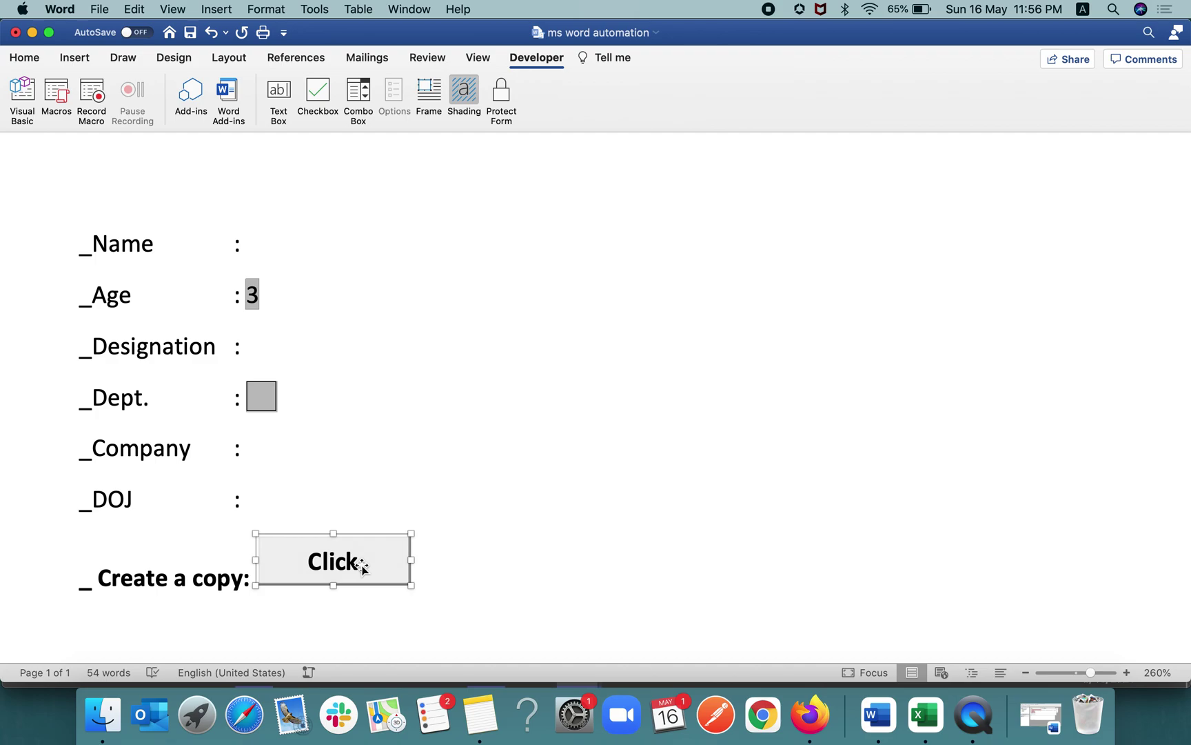
click(493, 420)
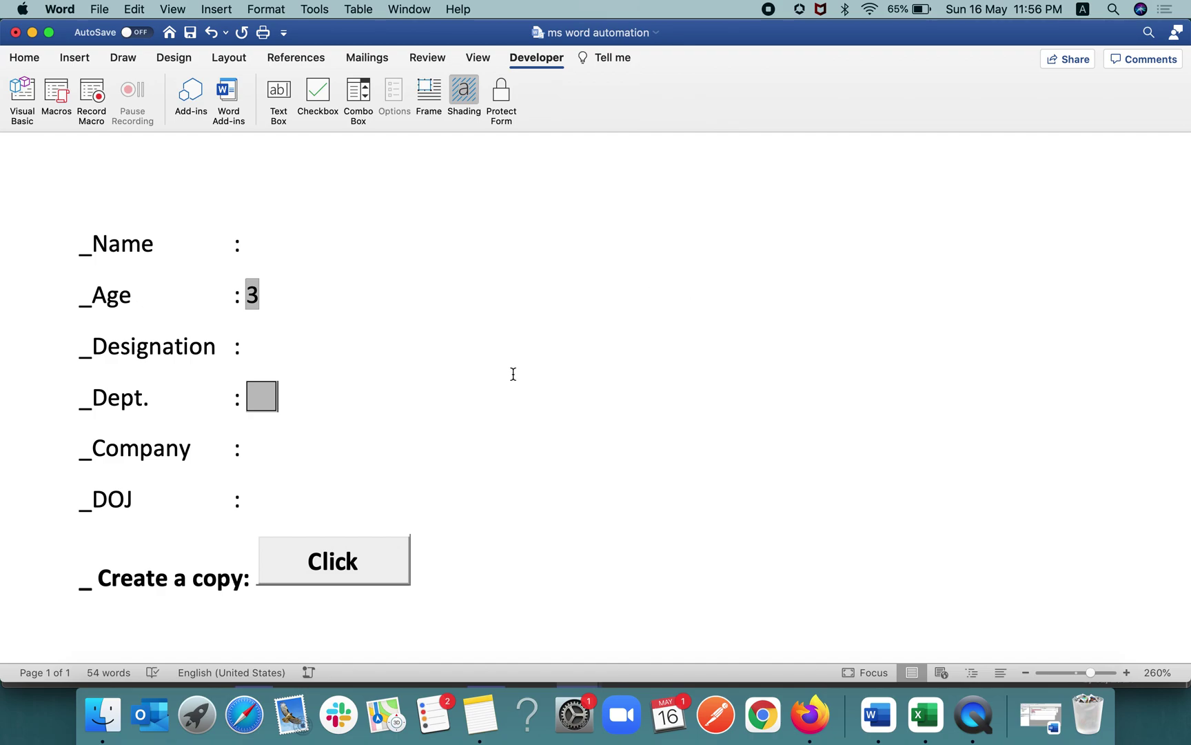
click(373, 544)
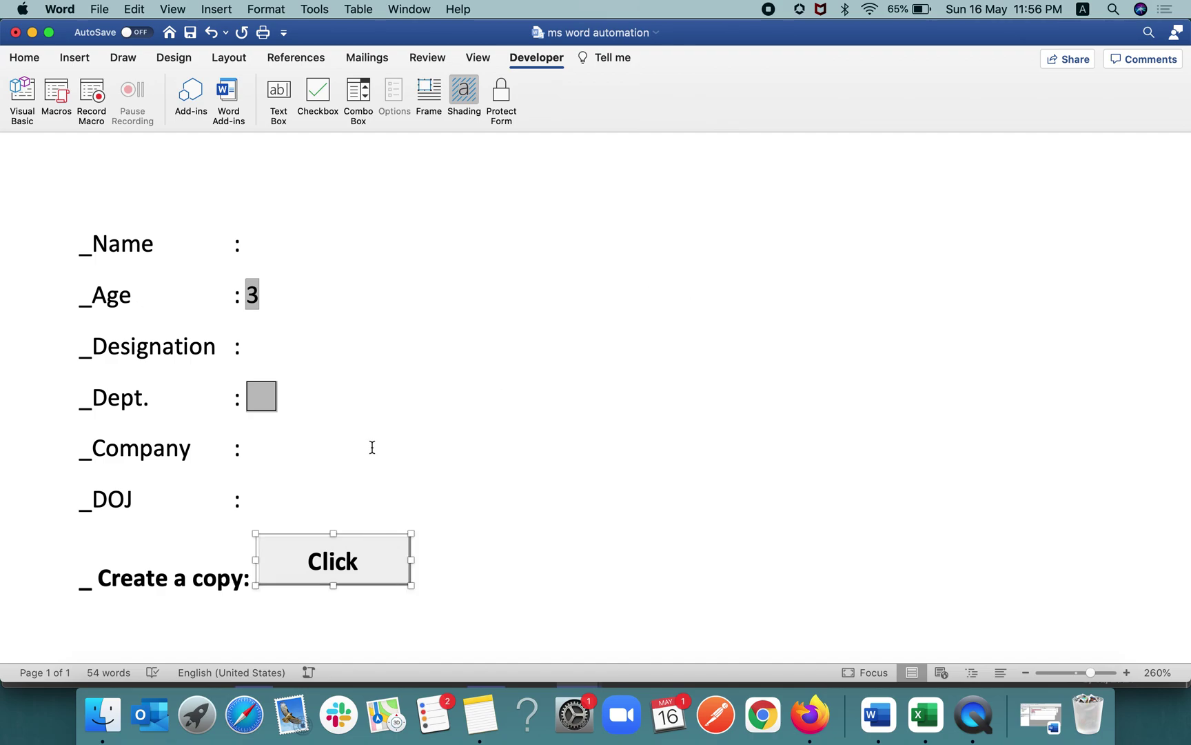
click(508, 449)
click(352, 561)
click(528, 510)
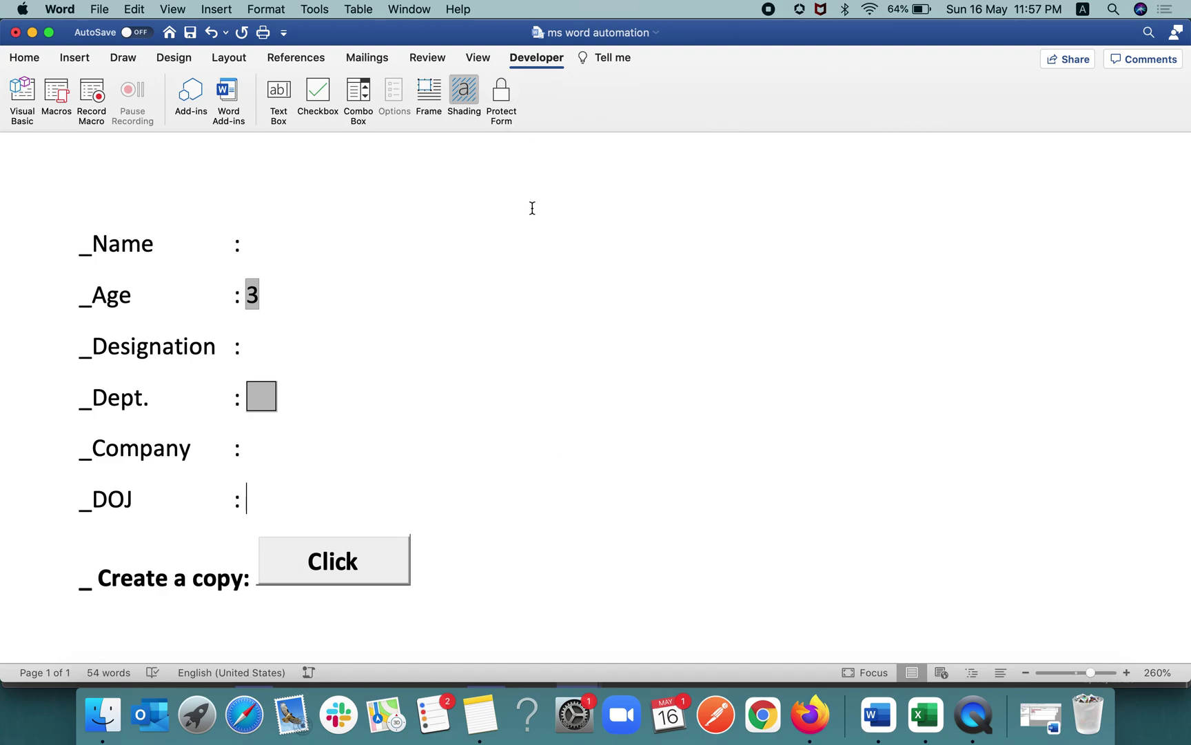
- Insert a Combo Box form field after the colon on the DOJ line
click(261, 396)
click(291, 523)
click(357, 95)
- Add the items "option 1", "option2" and "option3" to the DOJ drop-down field's list
click(274, 500)
right_click(273, 501)
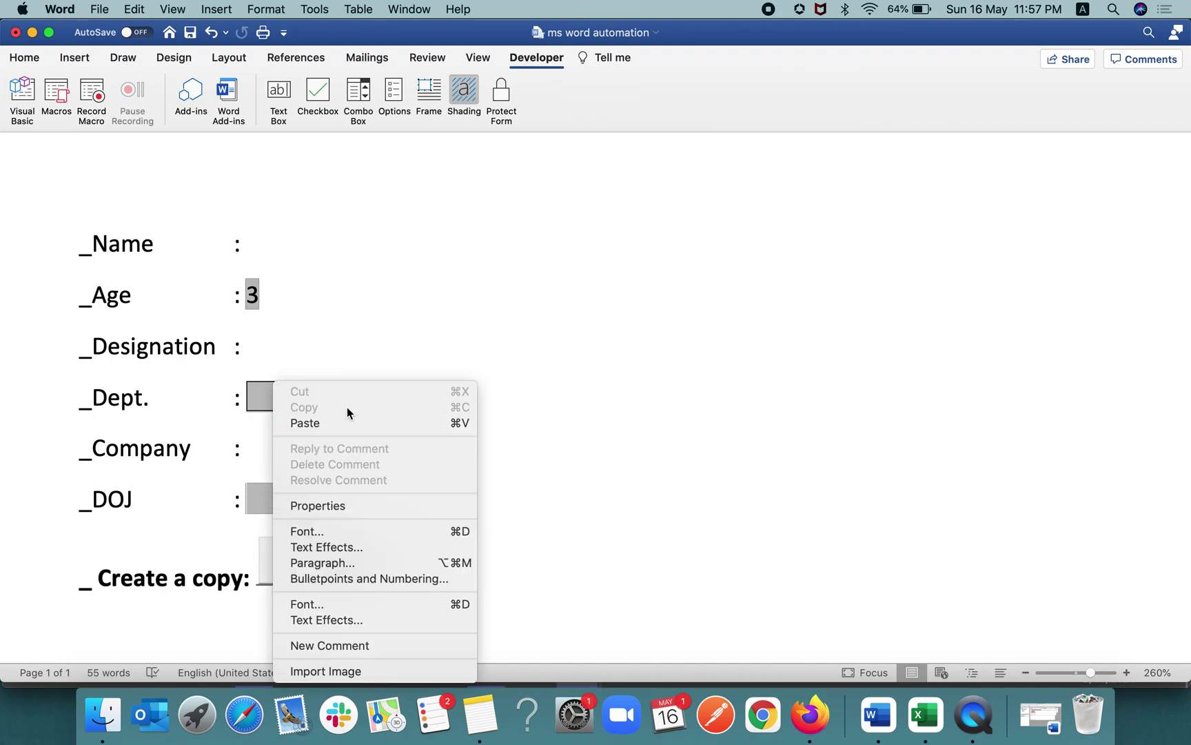
click(355, 509)
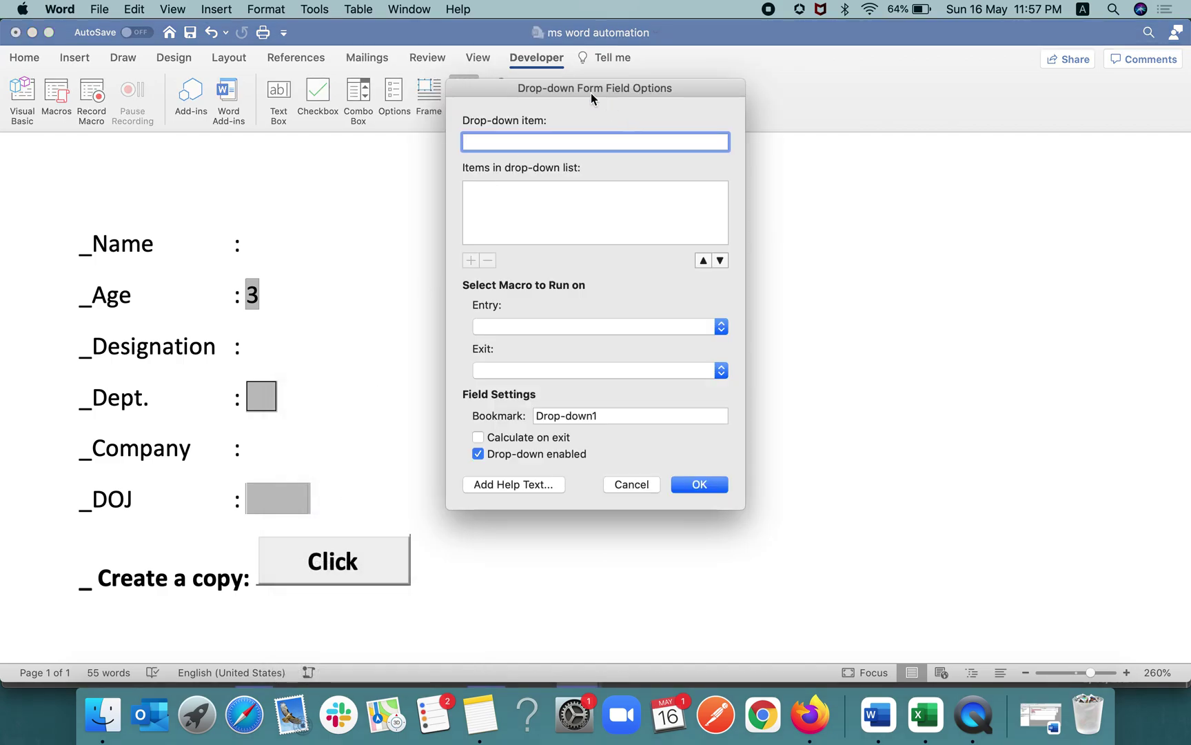
text(option)
text( 1)
key(BackSpace)
key(BackSpace)
text(tion 1)
click(471, 260)
text(option2)
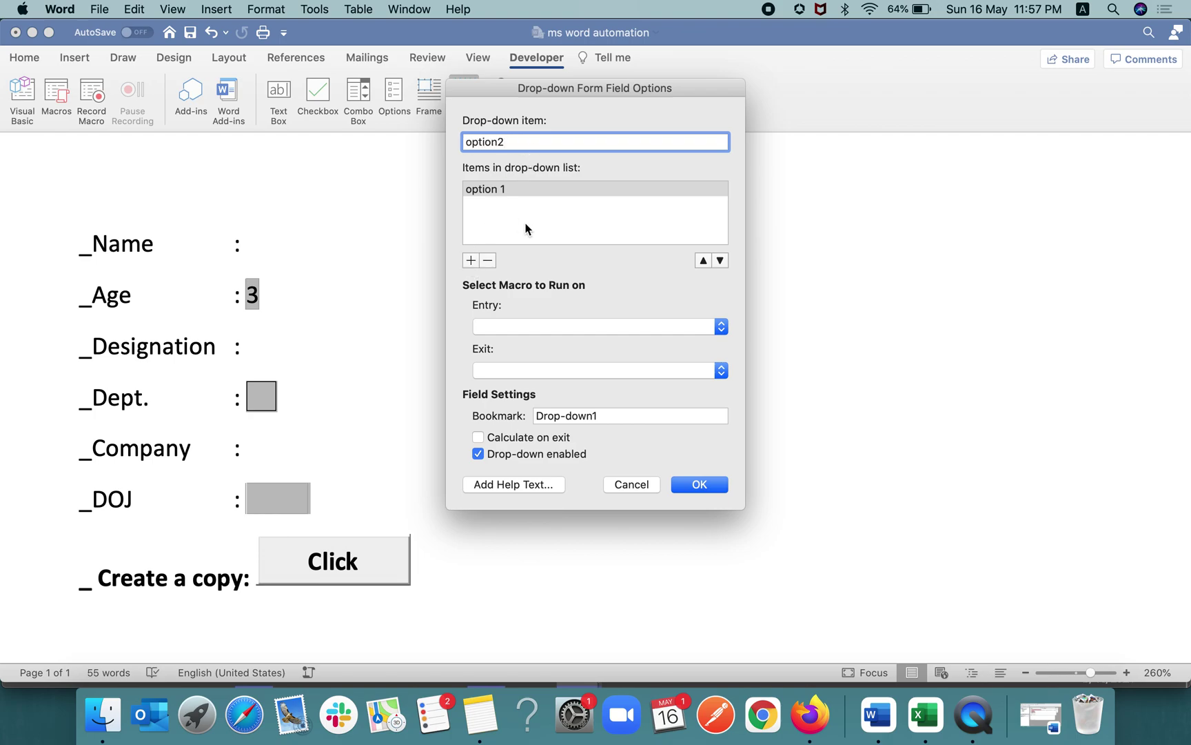
click(472, 260)
text(op)
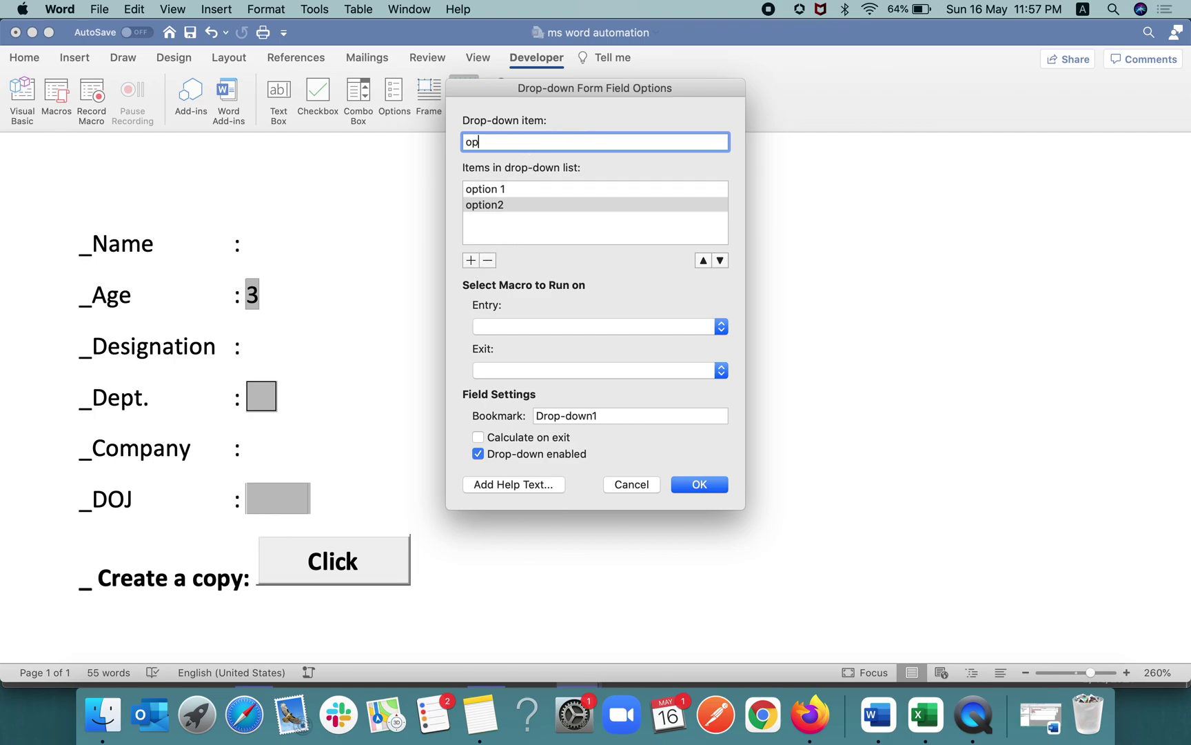
text(tion3)
click(471, 261)
- Set the DOJ drop-down field's bookmark to dd1, apply the options, and review them once more
triple_click(627, 423)
text(dd1)
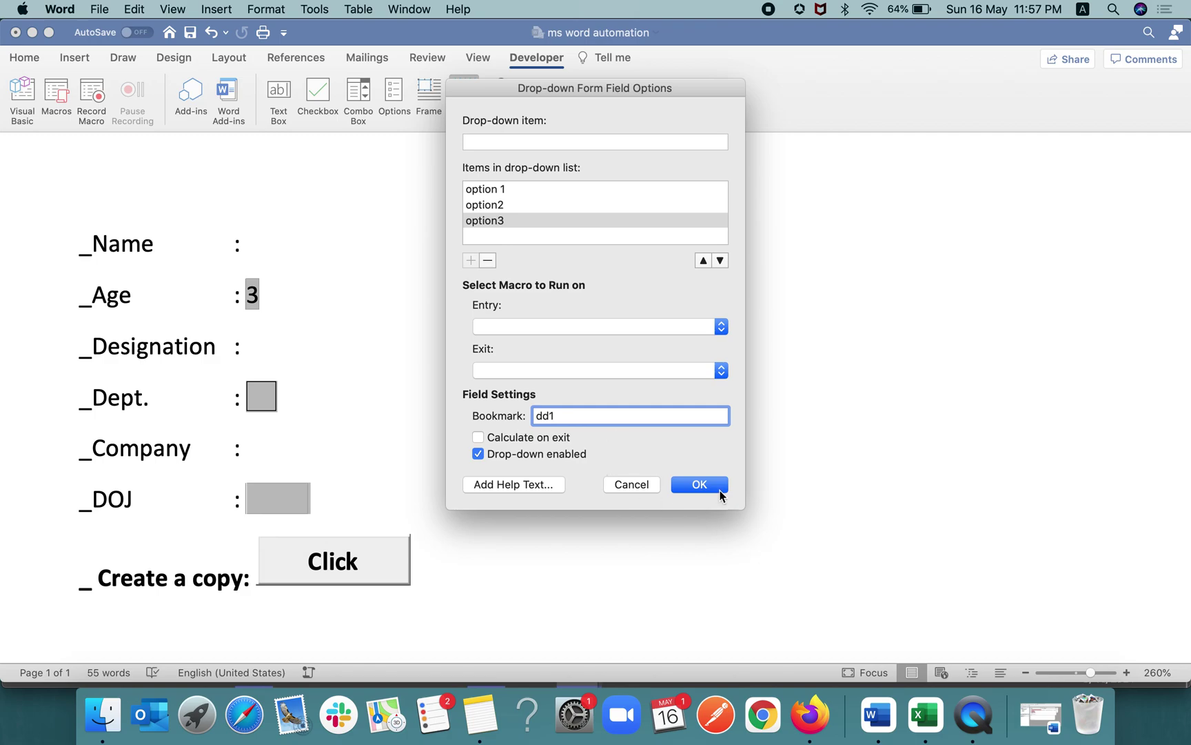
click(699, 485)
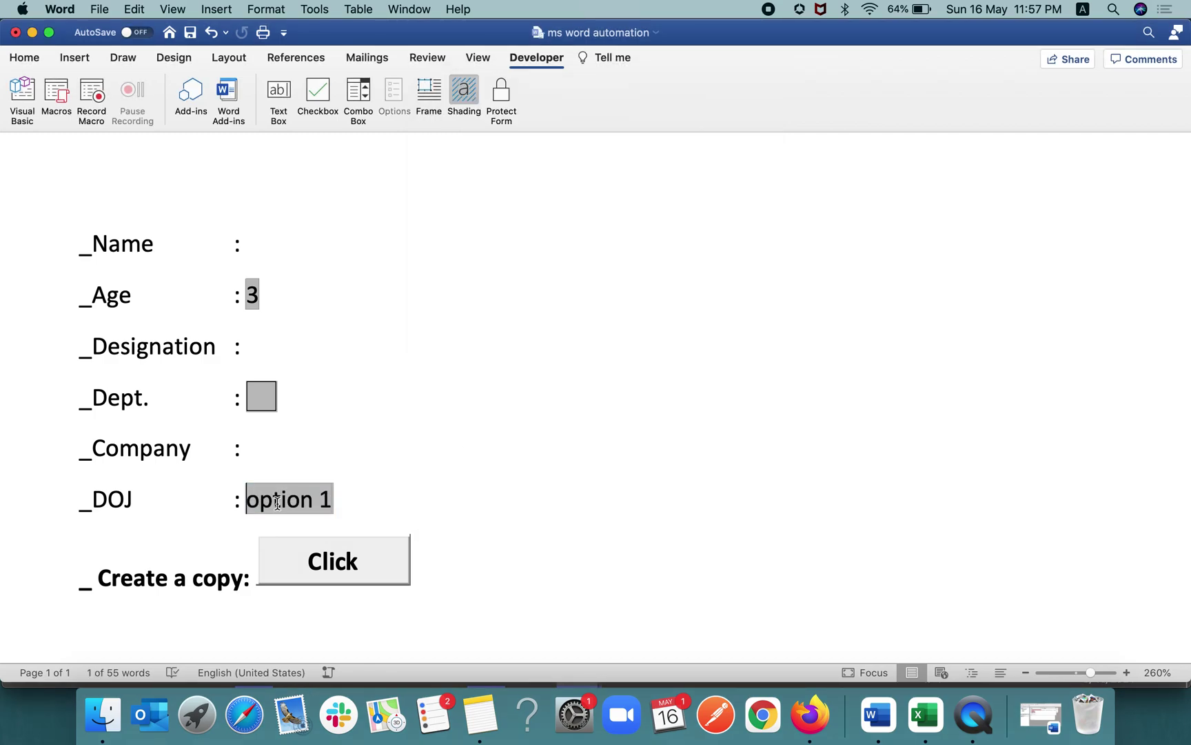
double_click(322, 504)
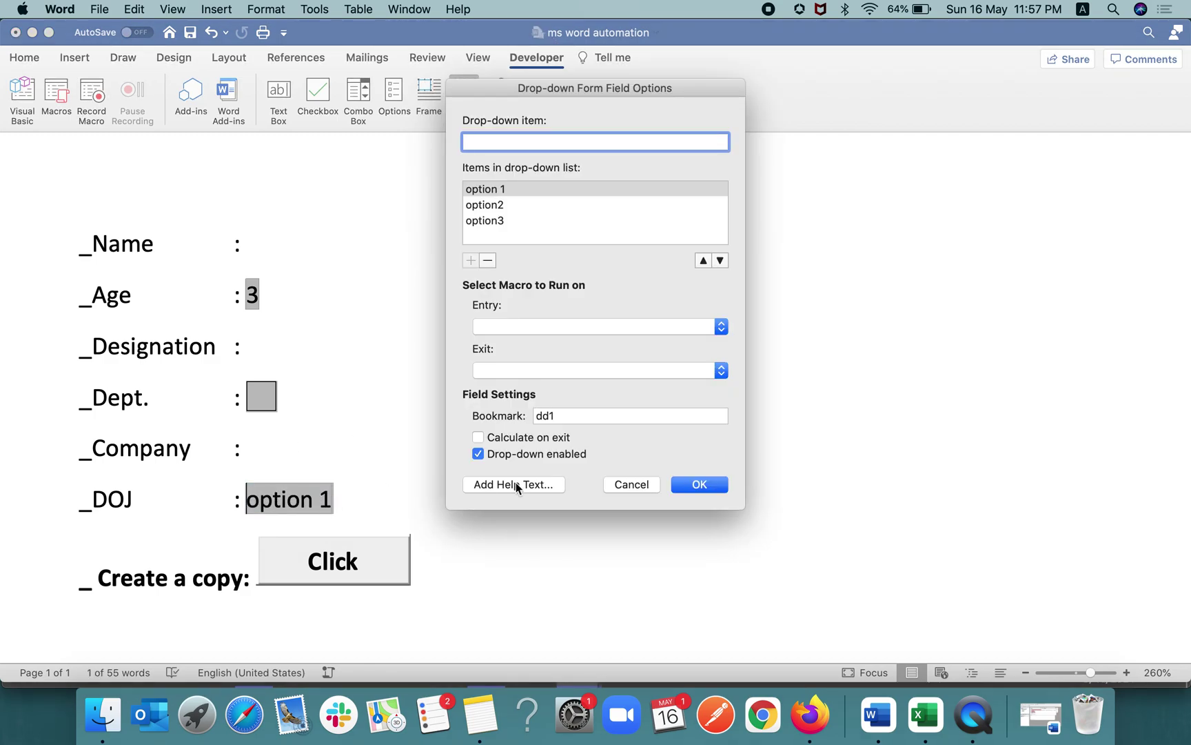
click(633, 485)
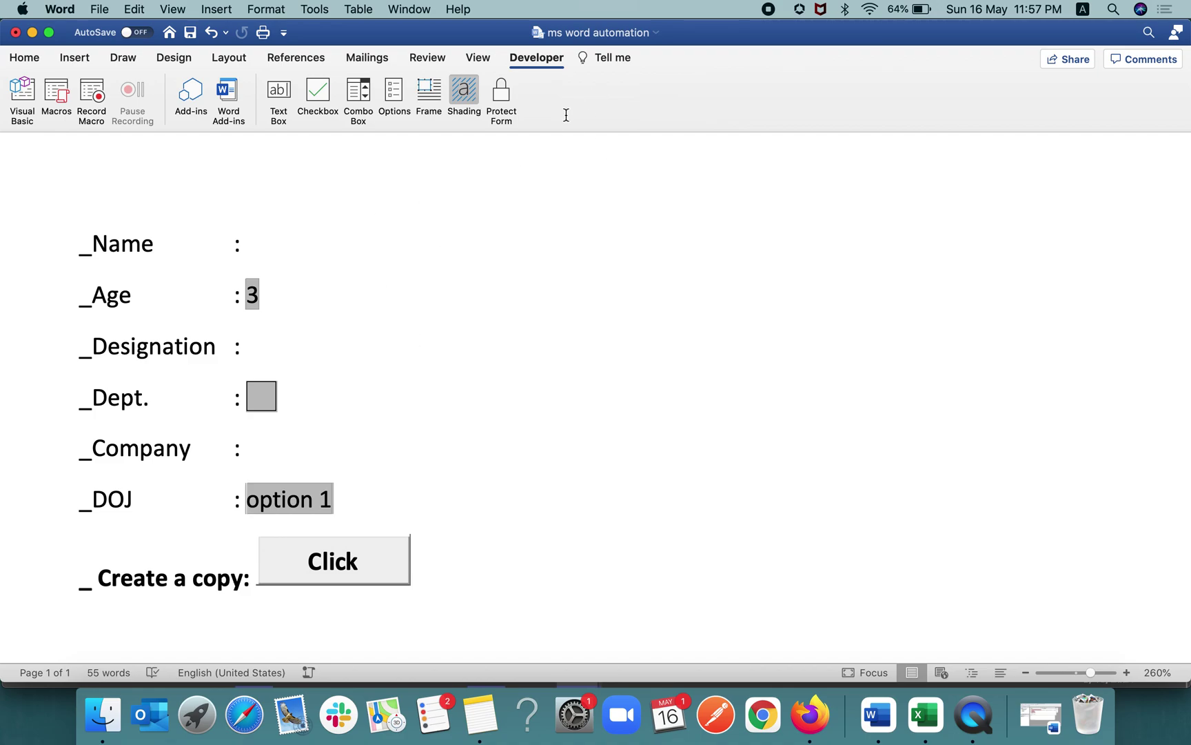
- Protect the form and test the DOJ drop-down by choosing option2 and finally option3
click(501, 102)
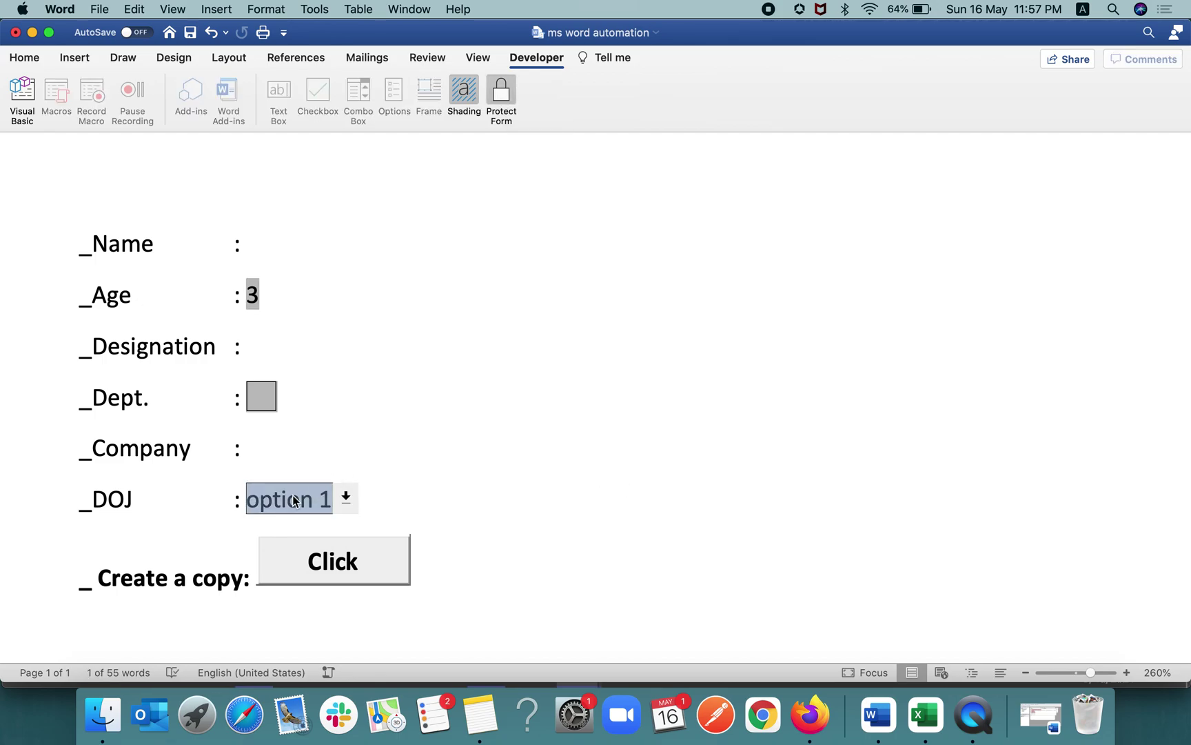
click(346, 497)
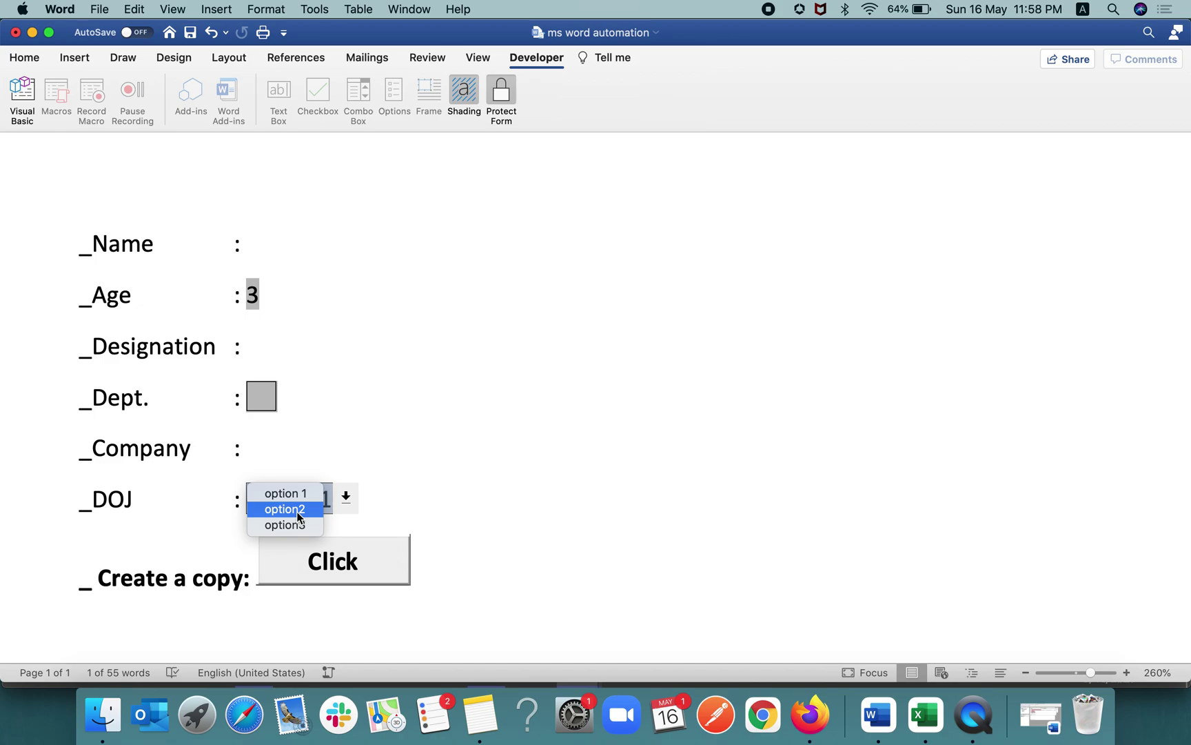
click(303, 509)
click(340, 497)
click(303, 525)
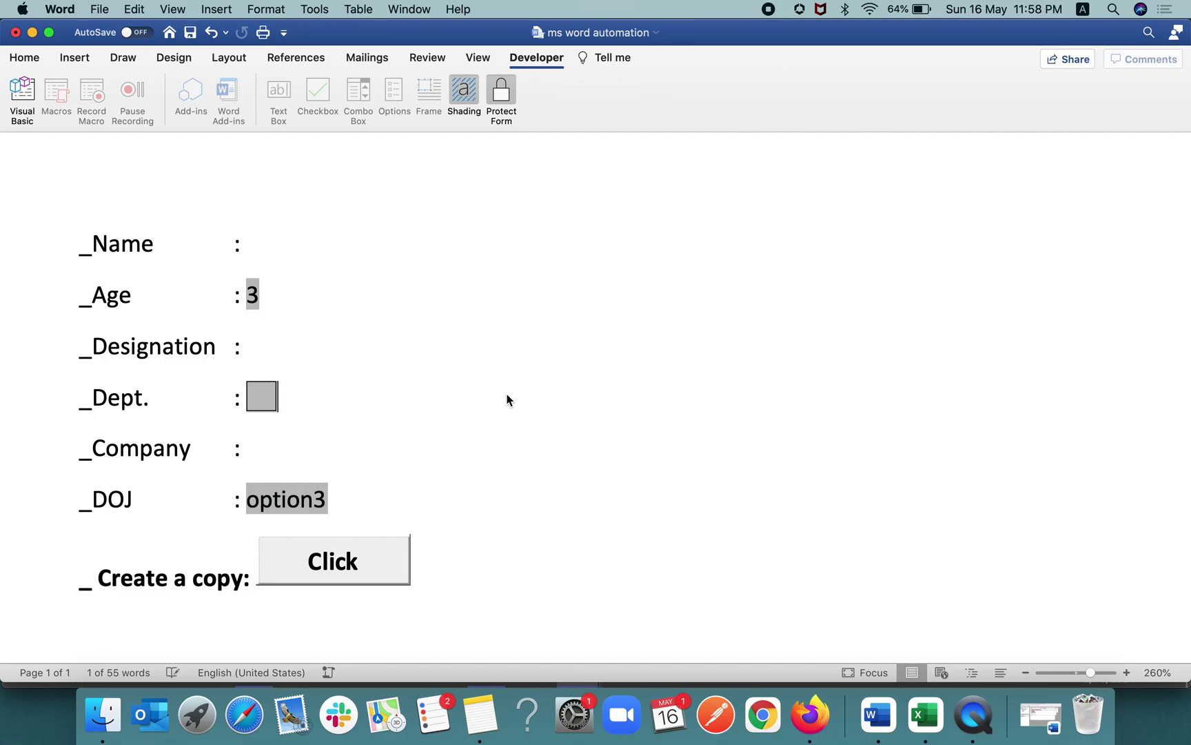
- Unprotect the form and review the DOJ drop-down field's options without changing them
click(491, 105)
click(311, 487)
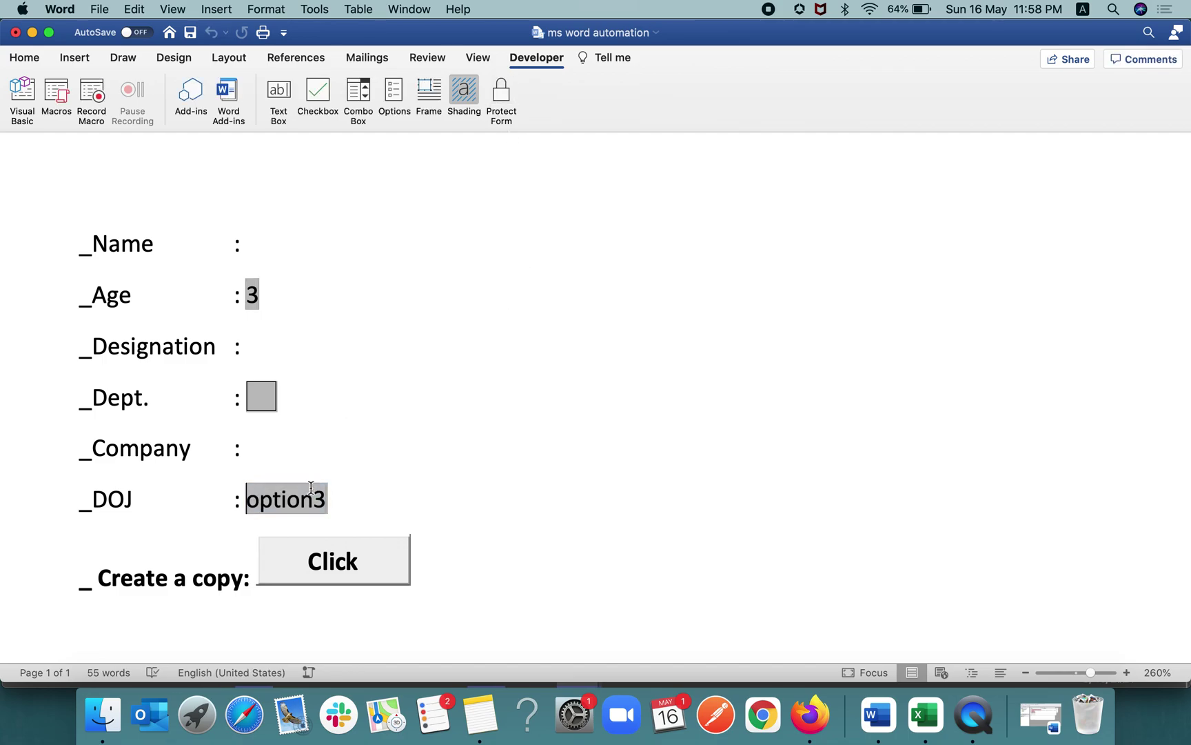
double_click(310, 487)
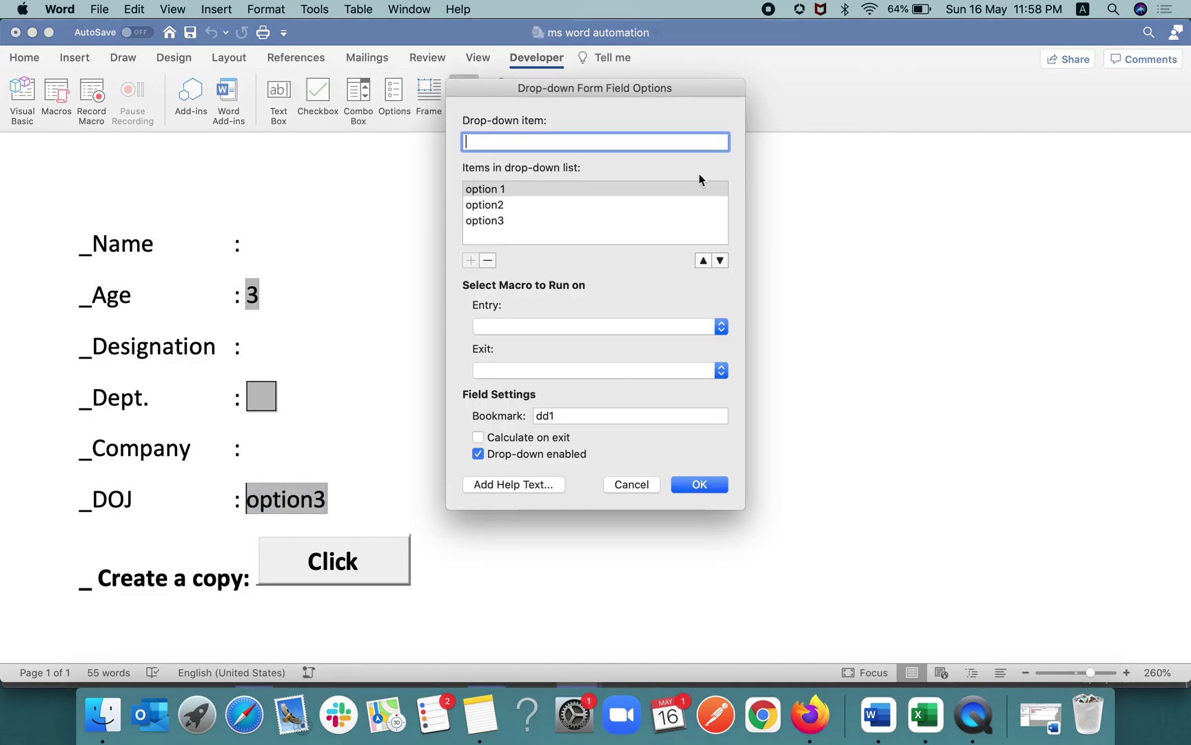
click(632, 485)
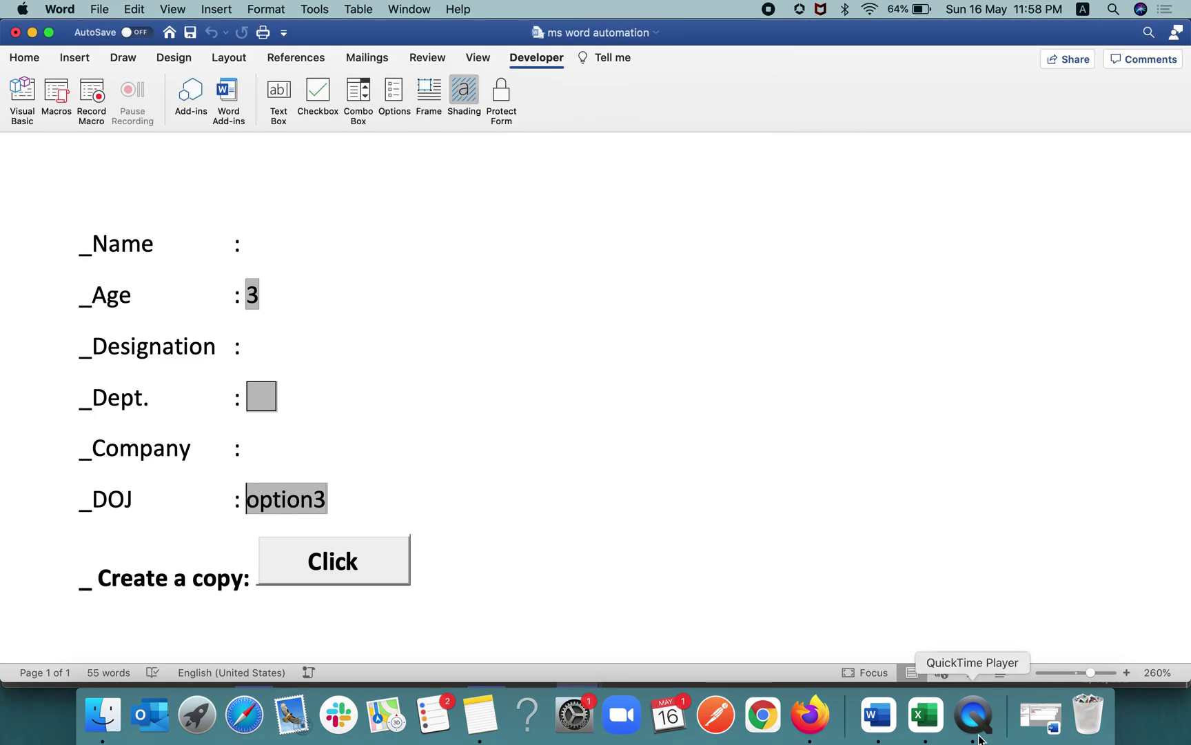
- Switch to QuickTime Player and review the Developer tab setting in the Windows version's ribbon customization options
click(973, 715)
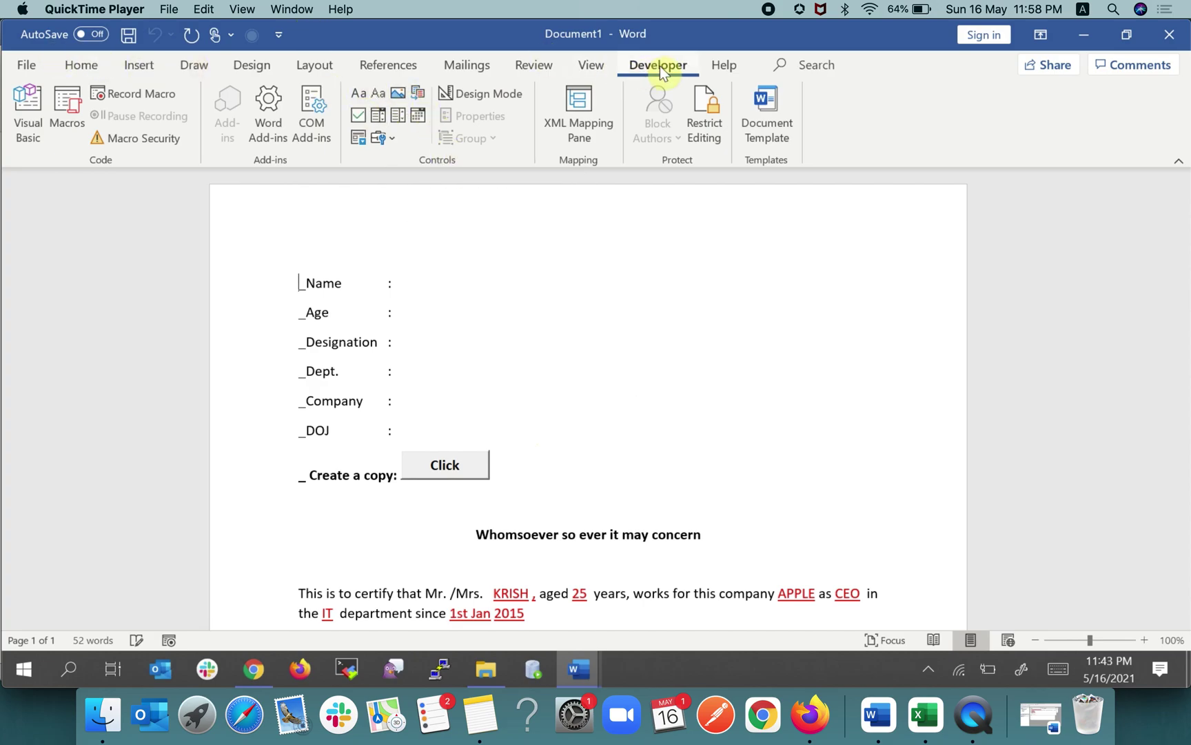
click(27, 64)
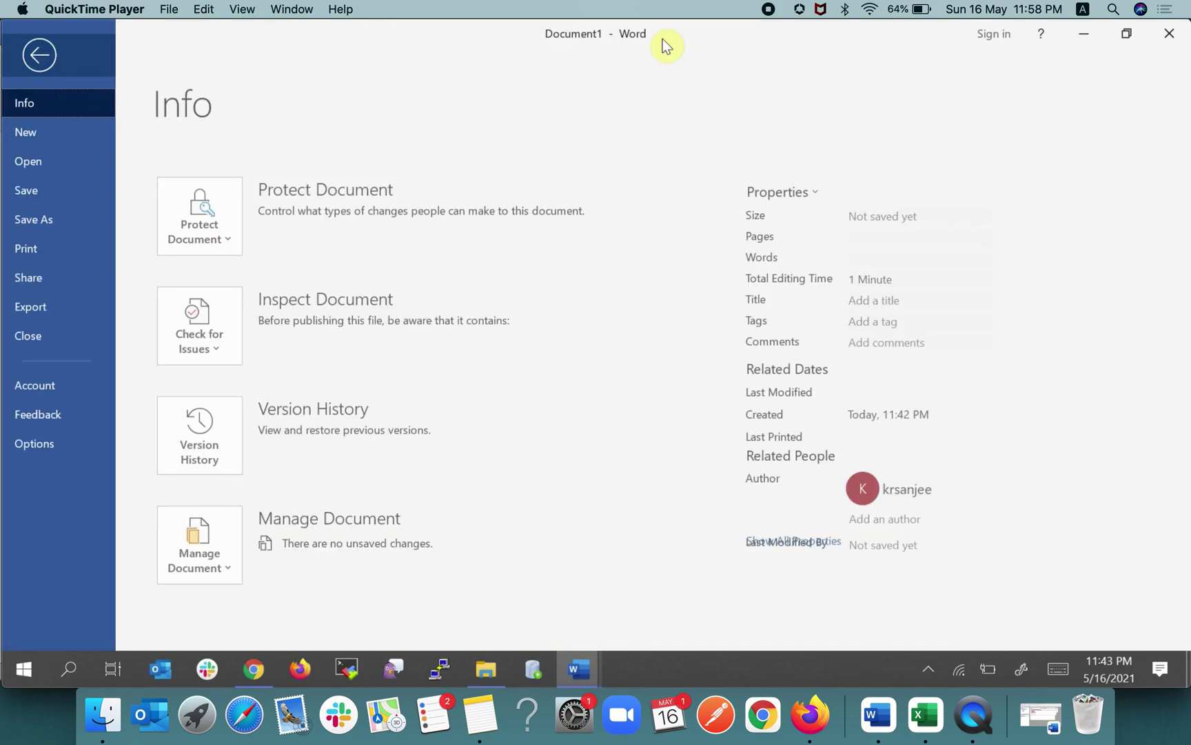
click(29, 444)
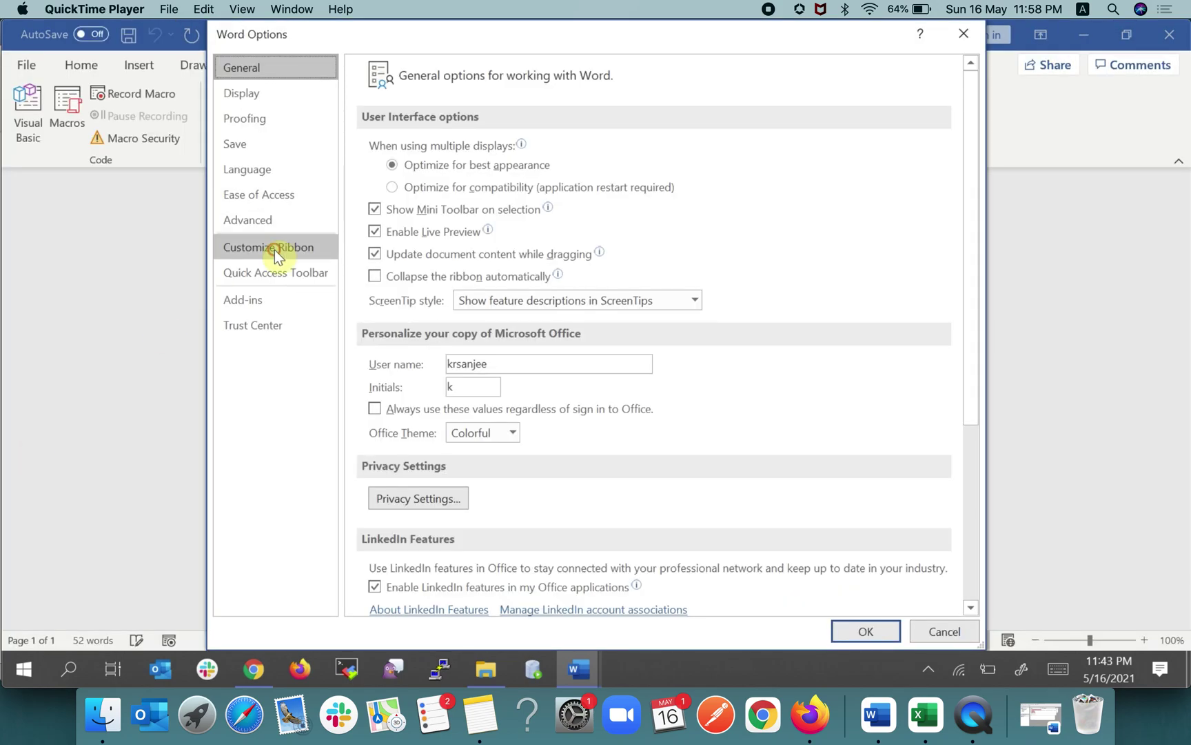
click(275, 250)
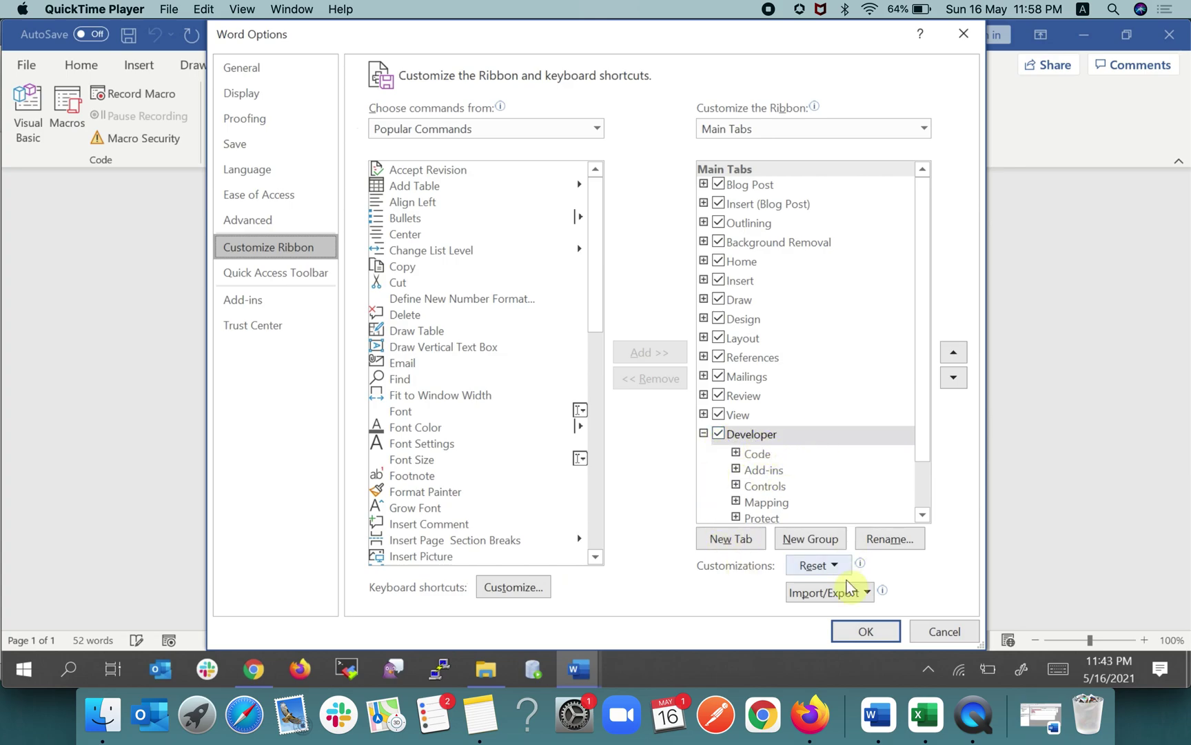
click(855, 630)
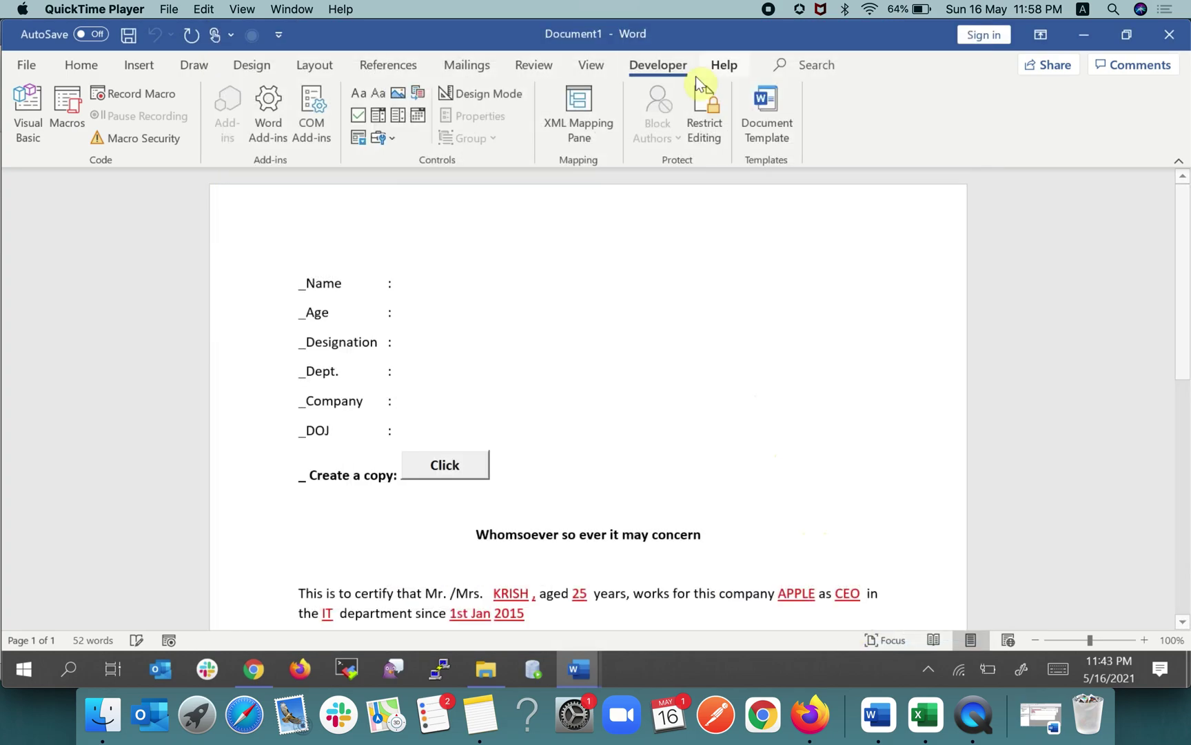
- Turn Design Mode on for the Windows form and switch it off again
scroll(578, 225, down, 1)
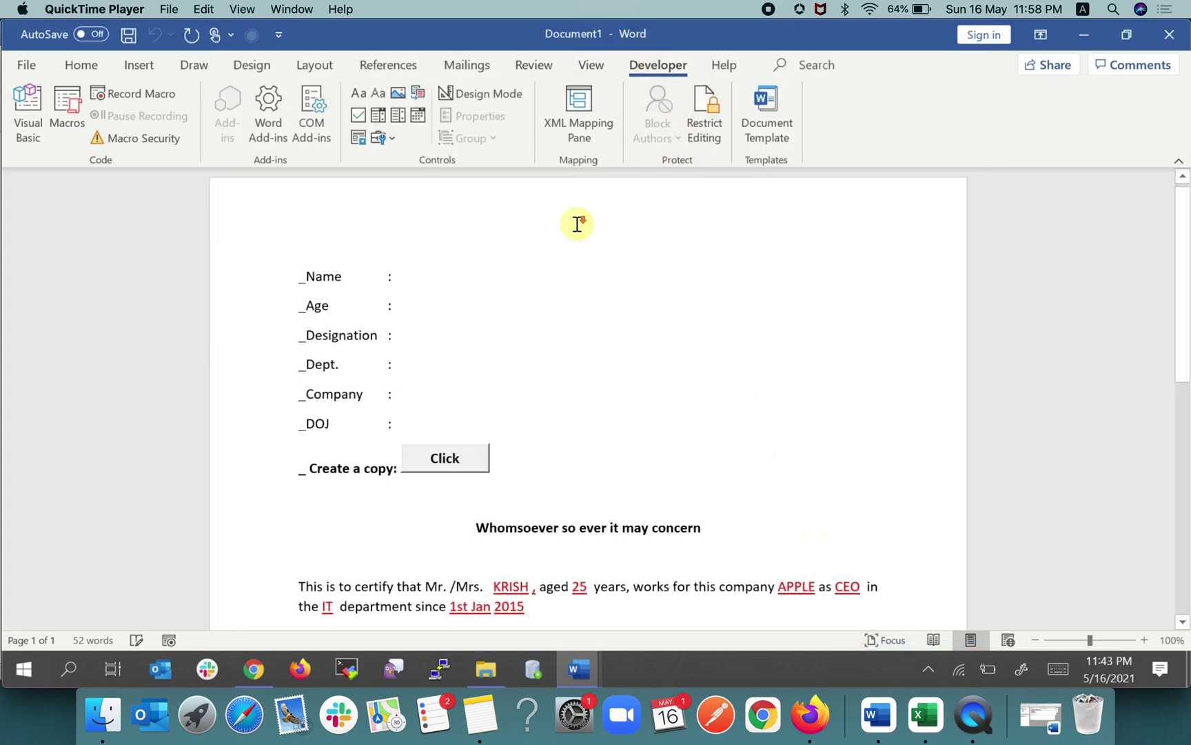
scroll(578, 224, down, 3)
click(474, 95)
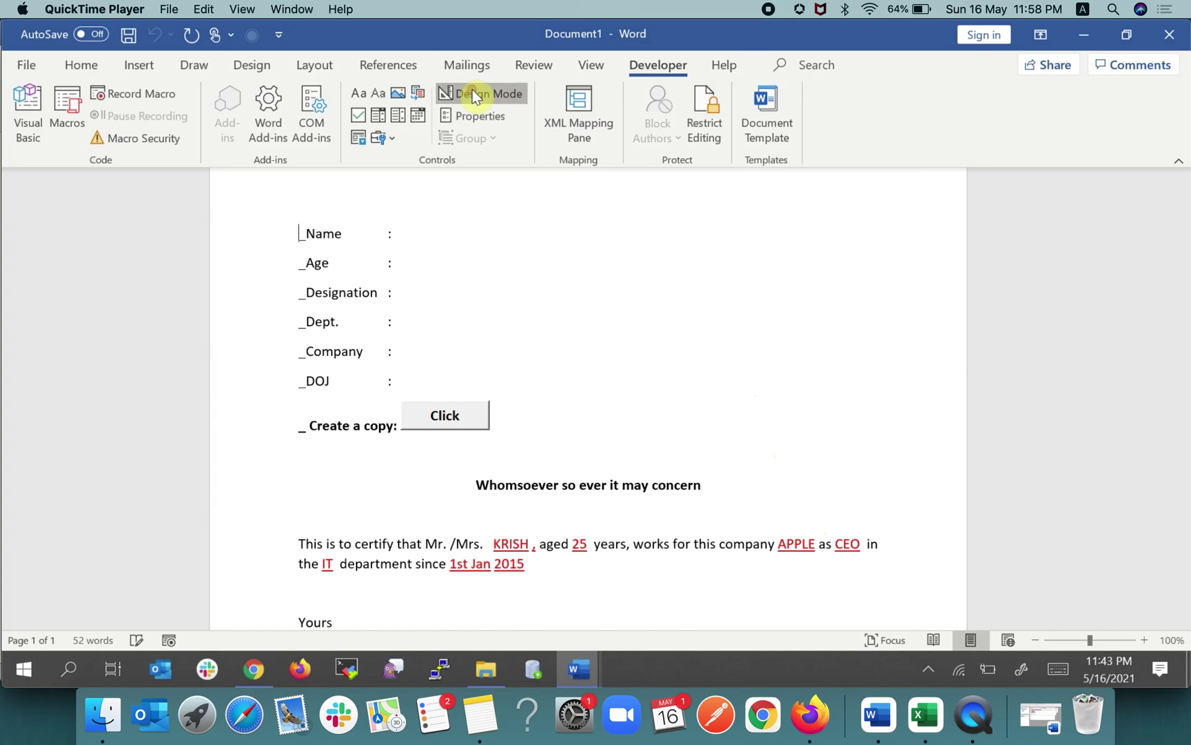
click(483, 96)
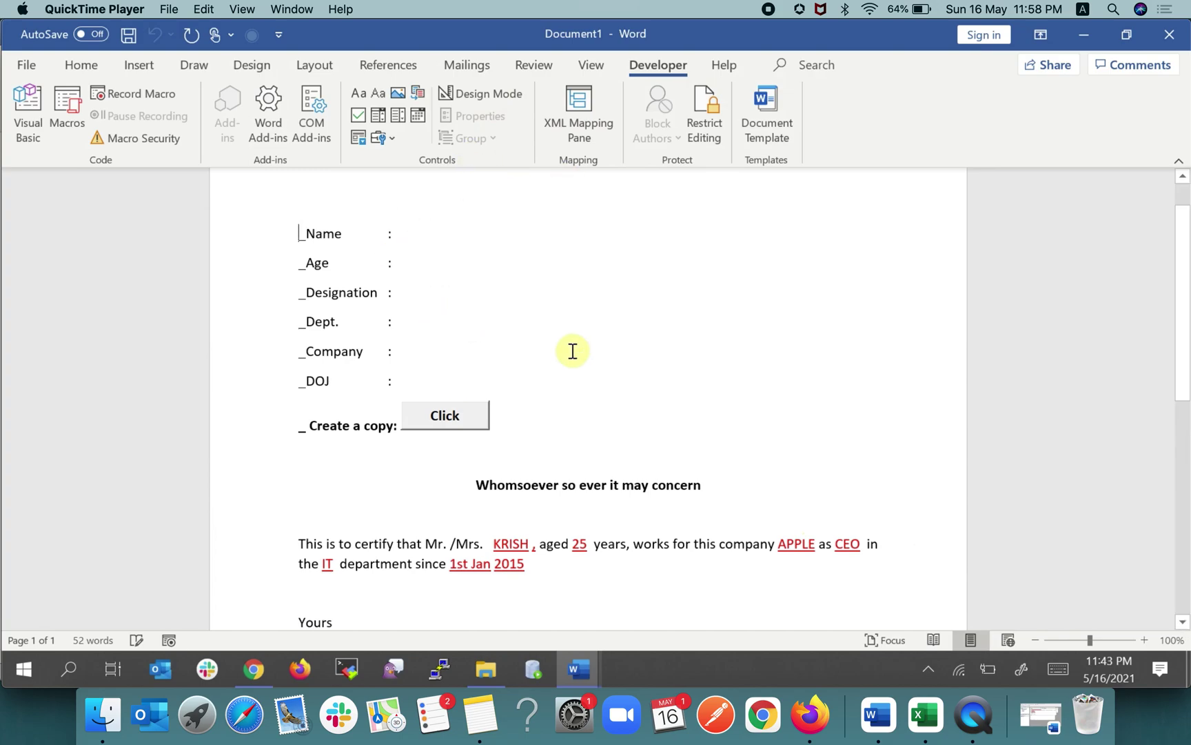
- Test the Create a copy button, accept the prefilled value in each prompt, and choose to debug the run-time error
click(449, 416)
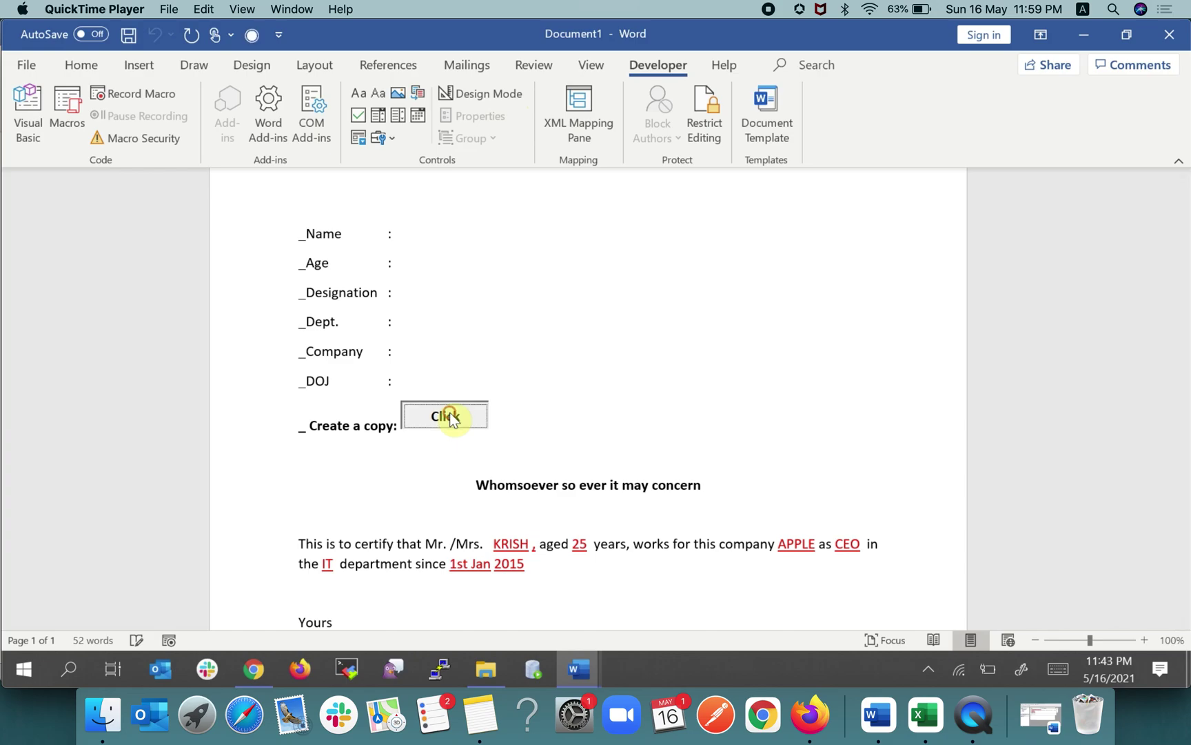
click(629, 373)
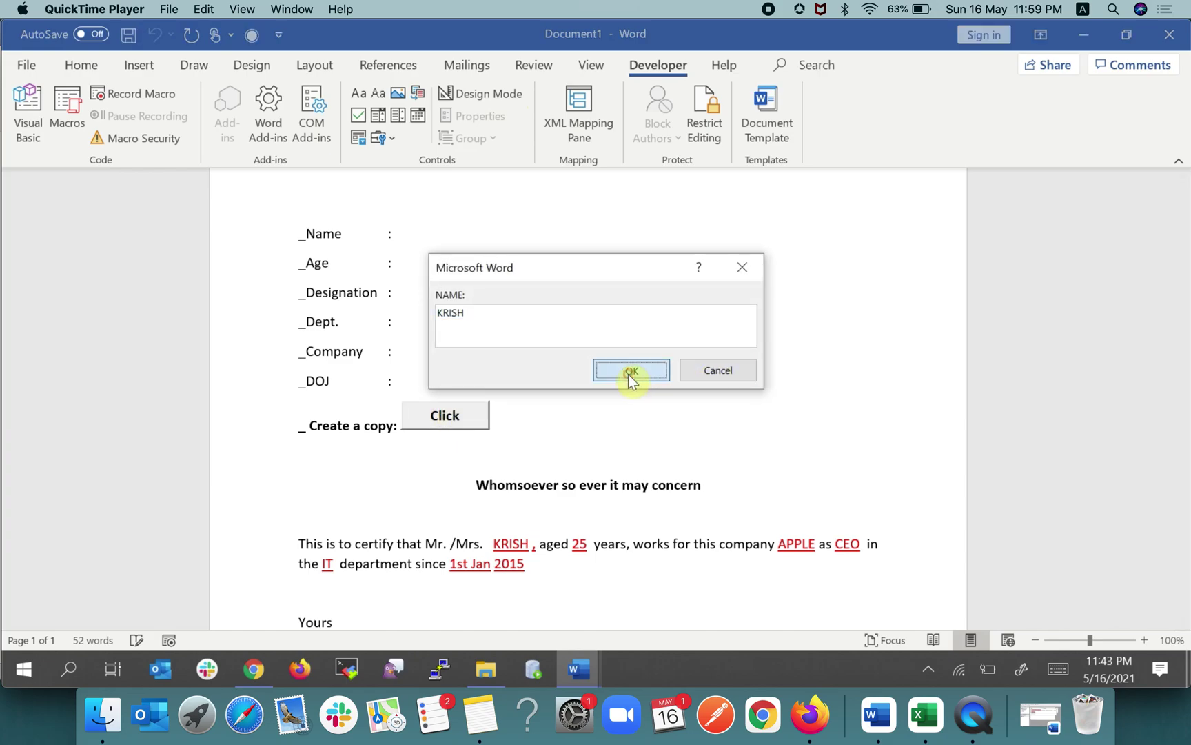
click(628, 373)
click(628, 373)
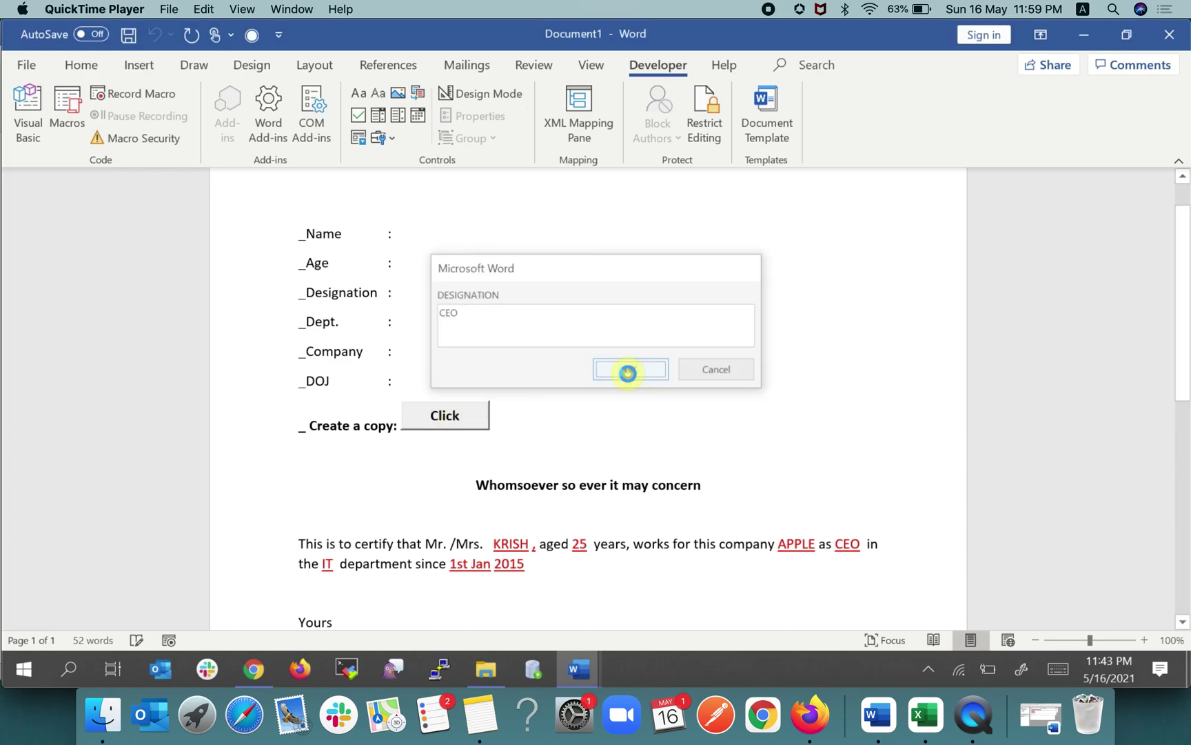
click(628, 373)
click(628, 373)
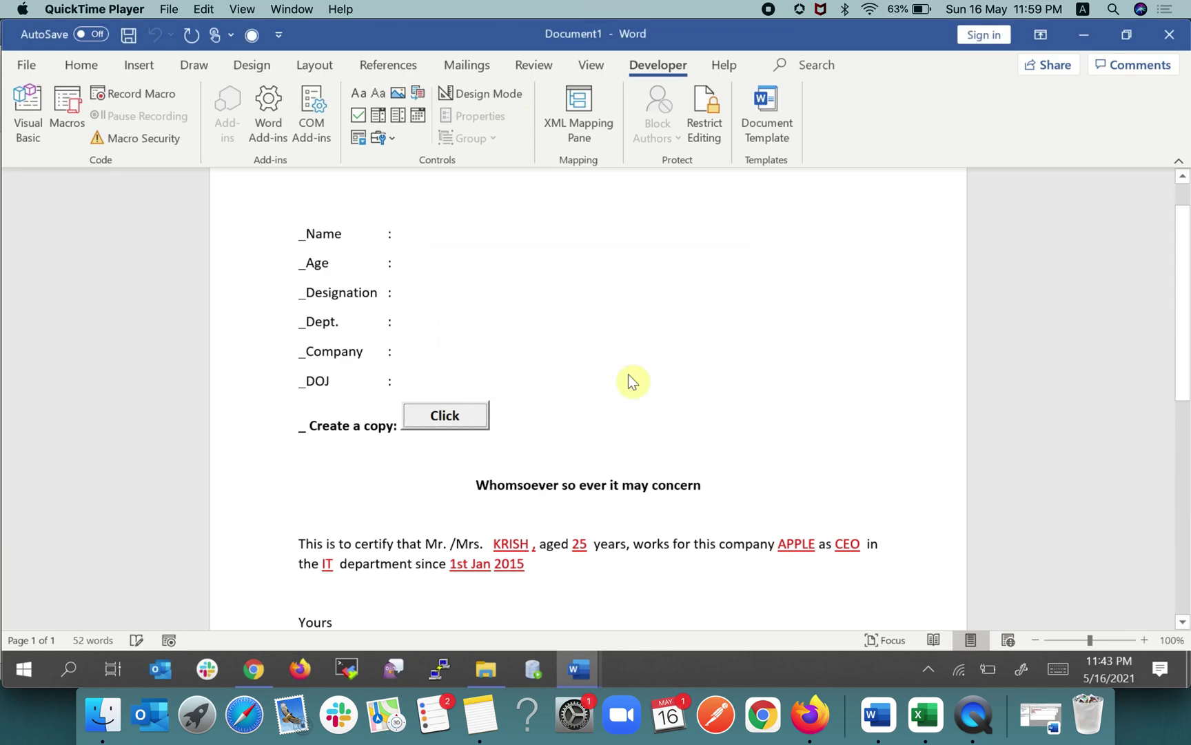
click(628, 373)
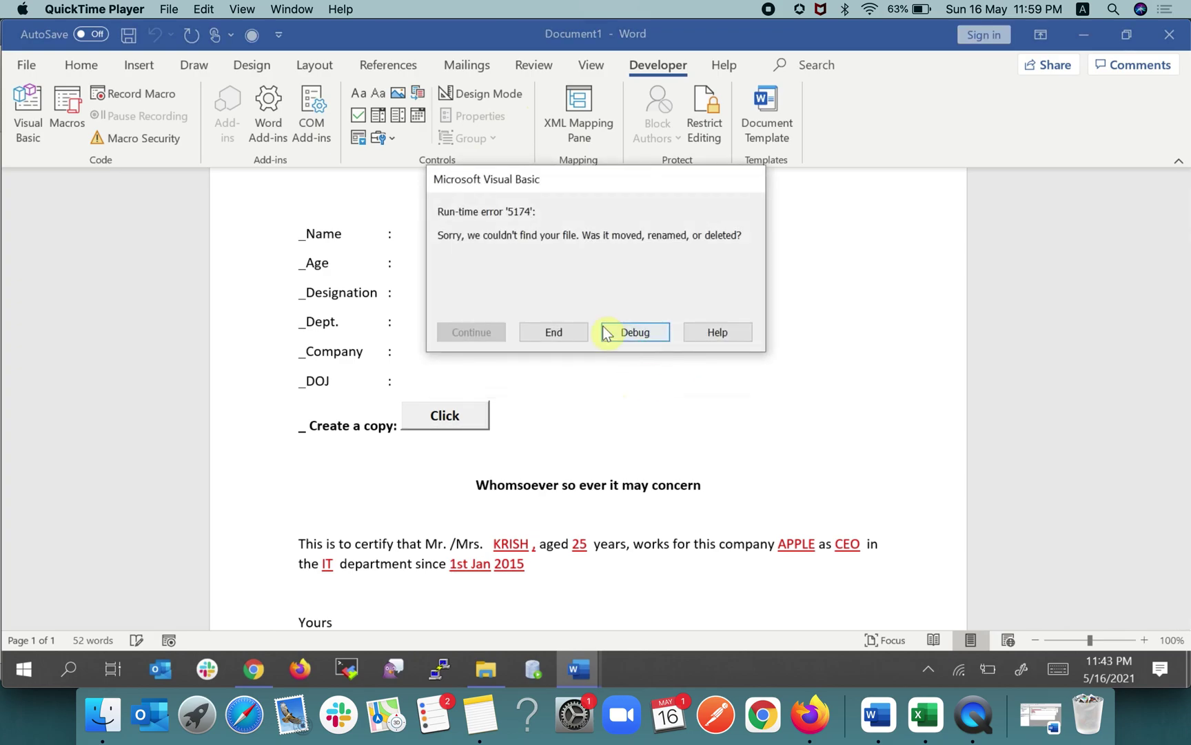
click(635, 330)
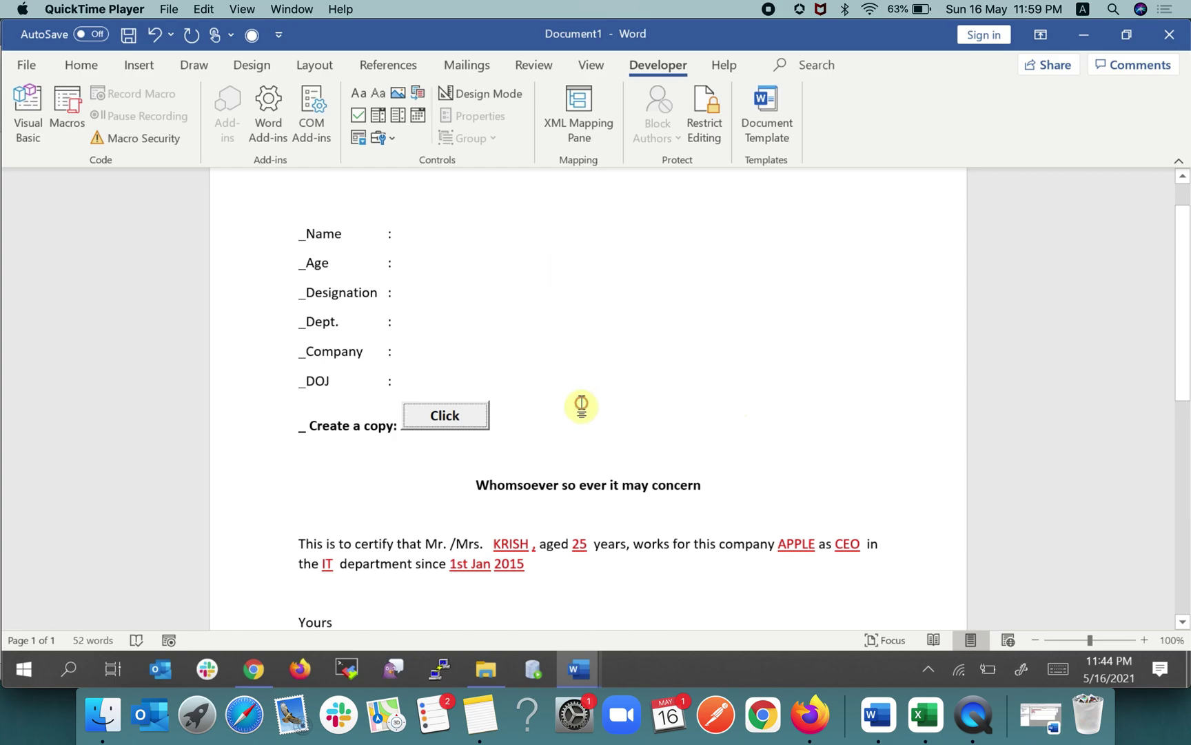
- Try the Create a copy button once more, and switch back to the ms word automation document in Word for Mac
click(457, 416)
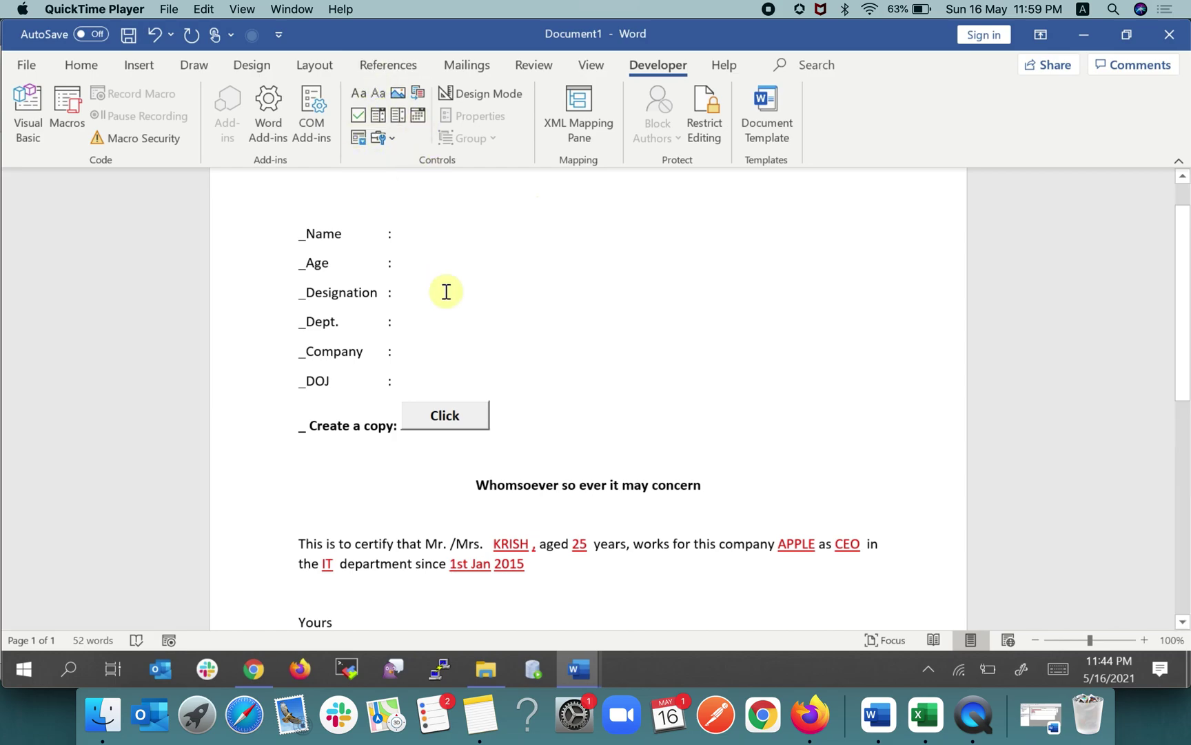
key(super+Tab)
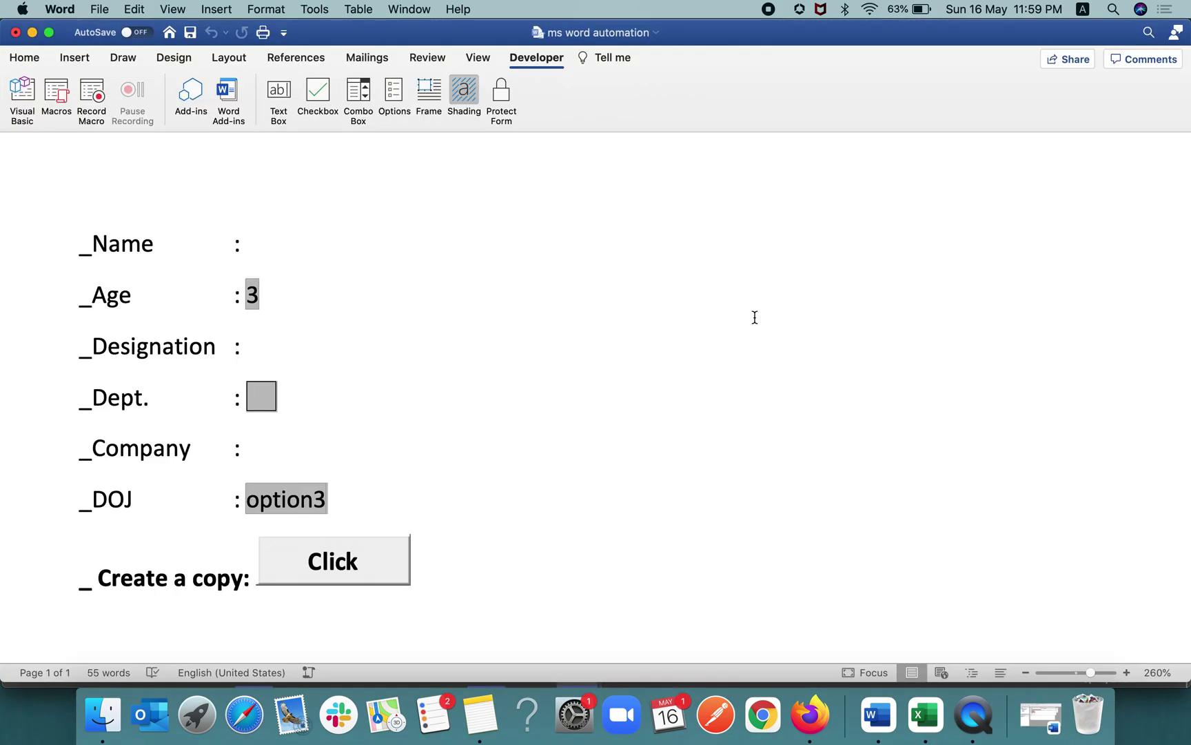